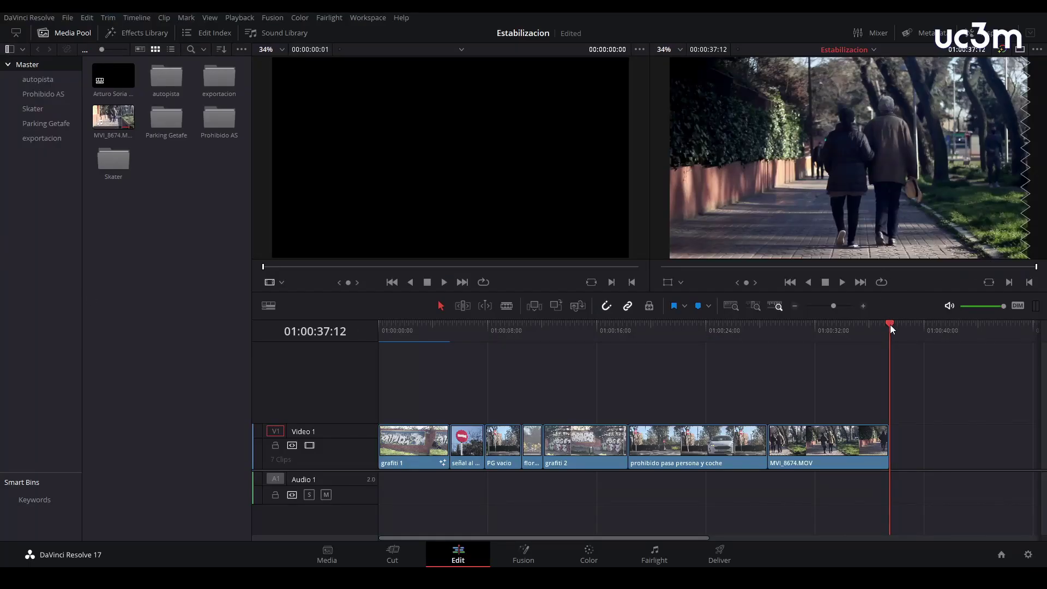
Step: Park the playhead on grafiti 1, hide the Media Pool and expand the Inspector's Stabilization section
key("Home")
left_click(425, 330)
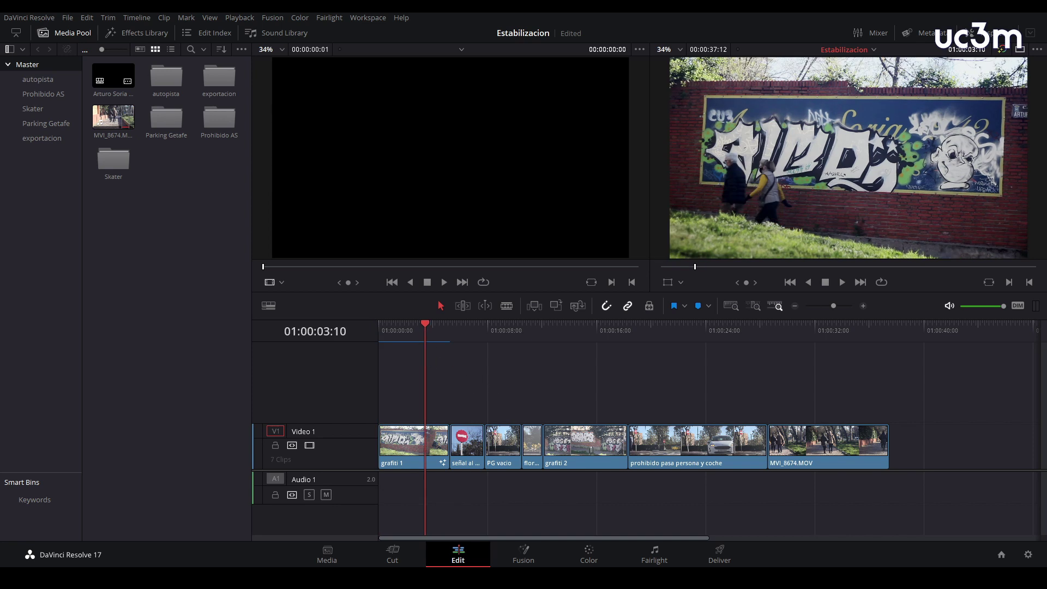
left_click(65, 33)
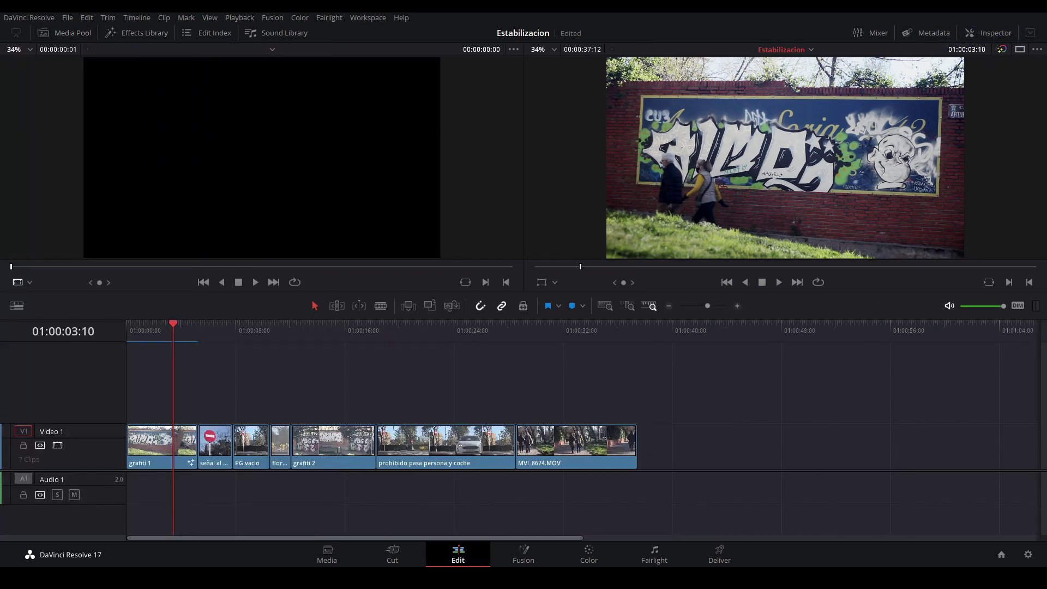
left_click(989, 33)
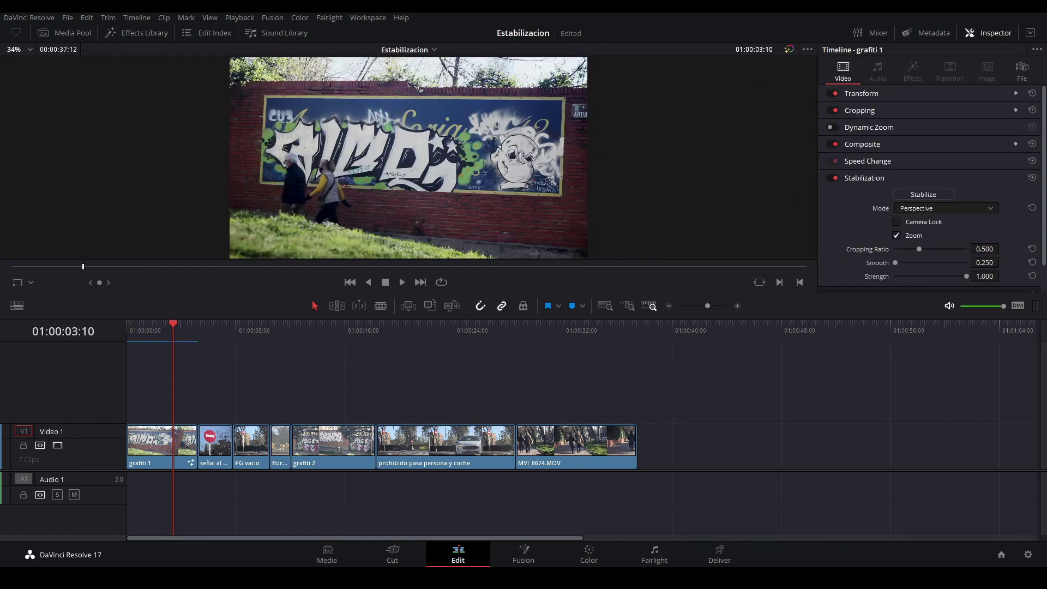
left_click(1031, 32)
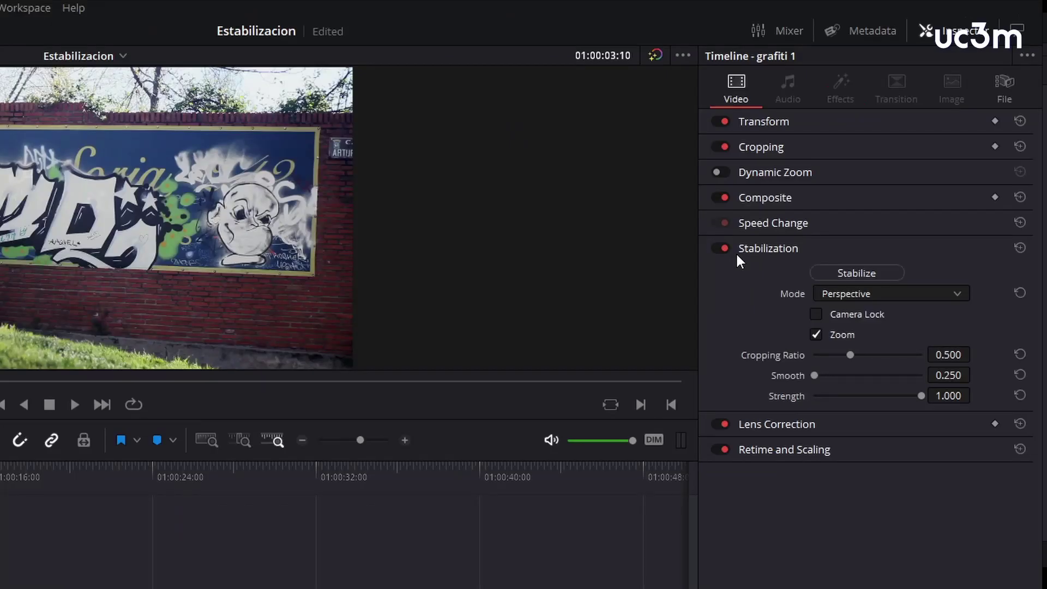
left_click(864, 179)
left_click(769, 252)
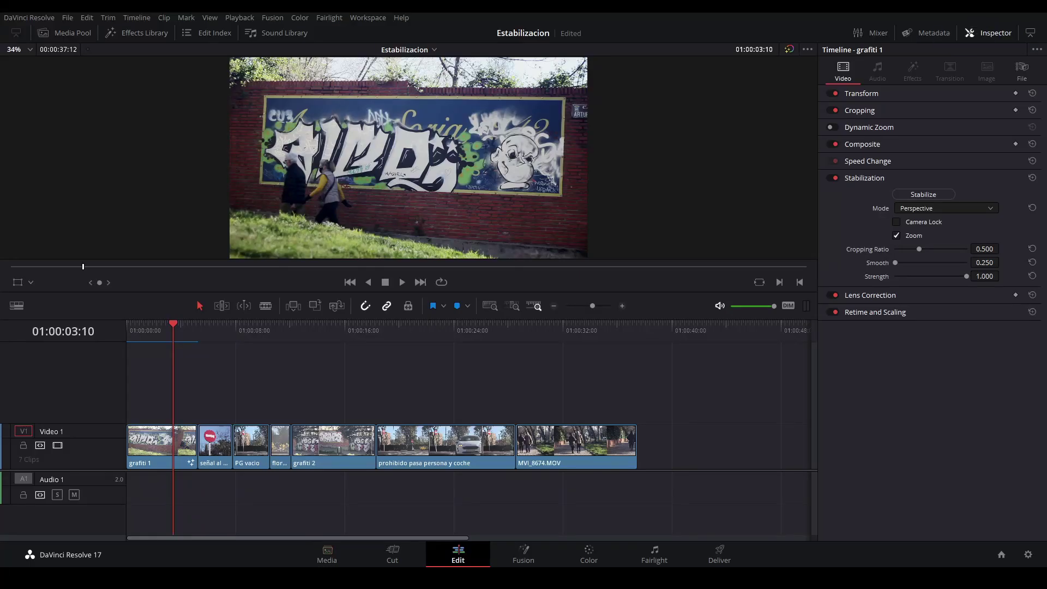
Step: On the Cut page, open and then close the clip Inspector
left_click(392, 555)
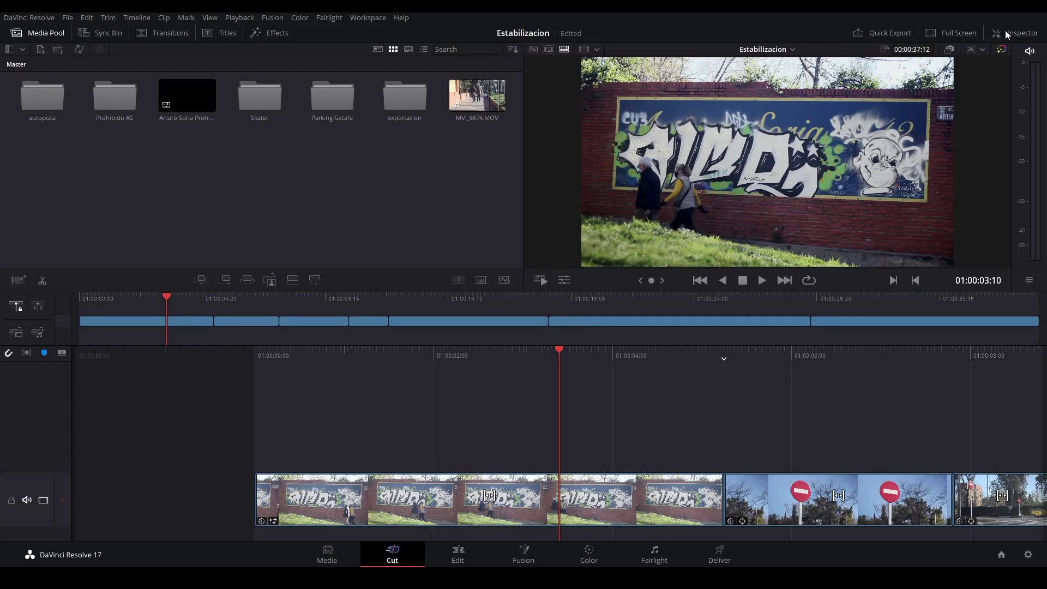
left_click(1003, 33)
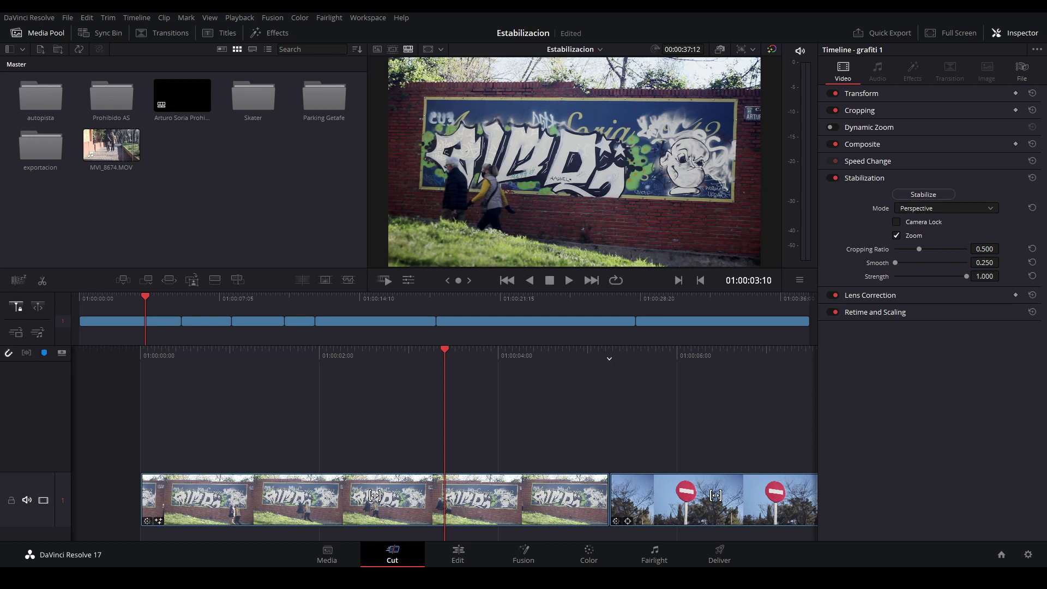
left_click(1026, 35)
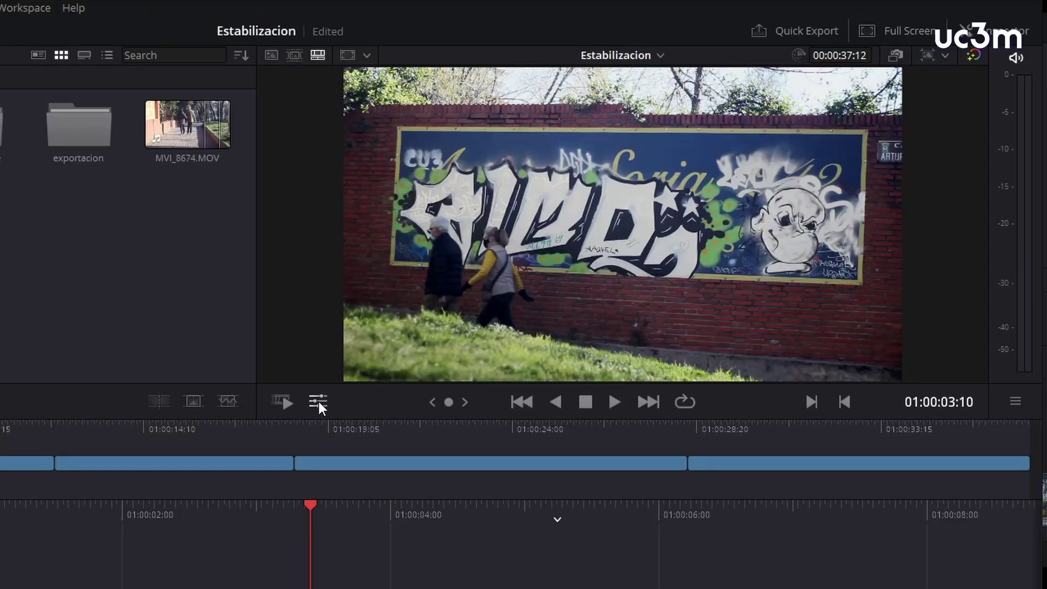
Step: Step through the Cut page tool tabs from Transform to Stabilization, then go to the Color page
left_click(564, 280)
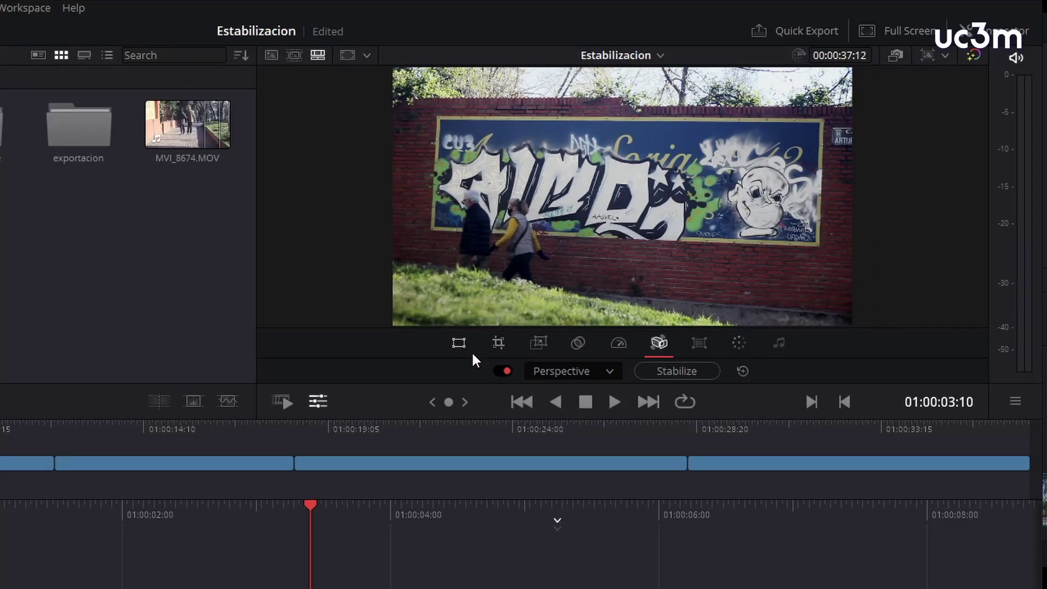
left_click(459, 343)
left_click(499, 342)
left_click(539, 343)
left_click(578, 343)
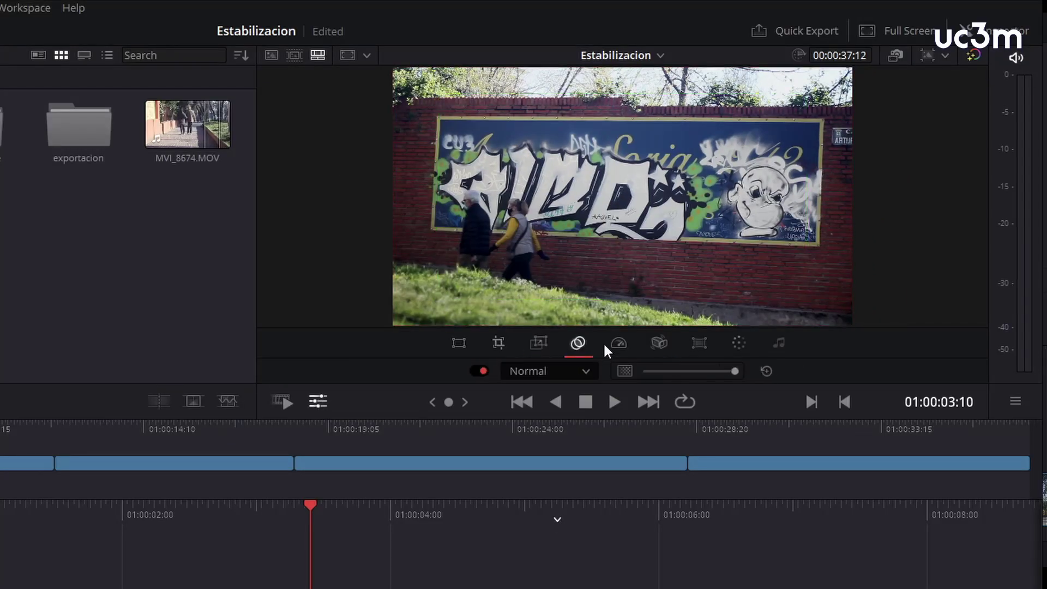
left_click(618, 343)
left_click(659, 342)
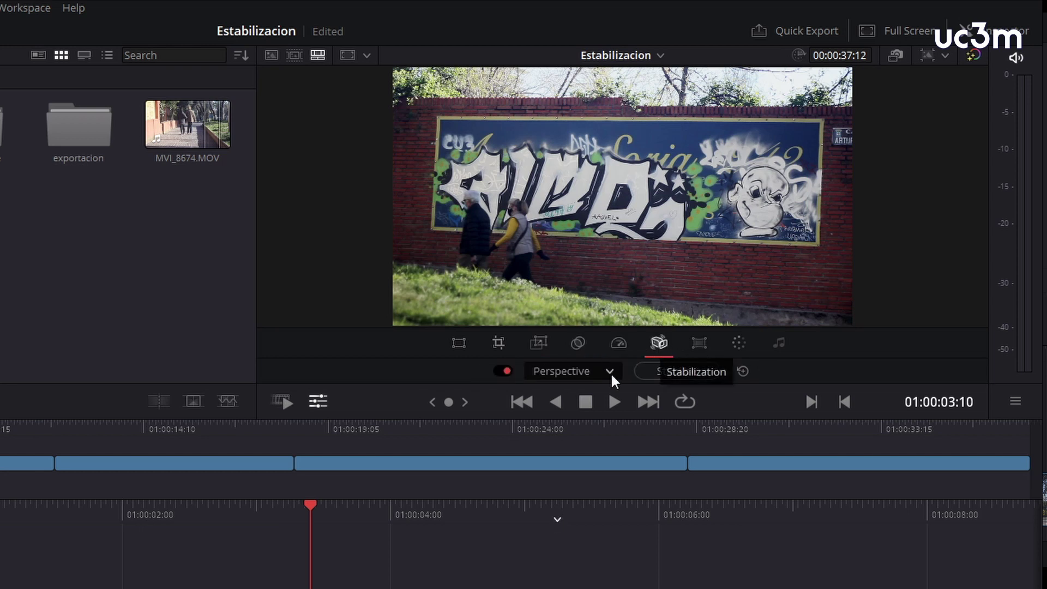
left_click(589, 556)
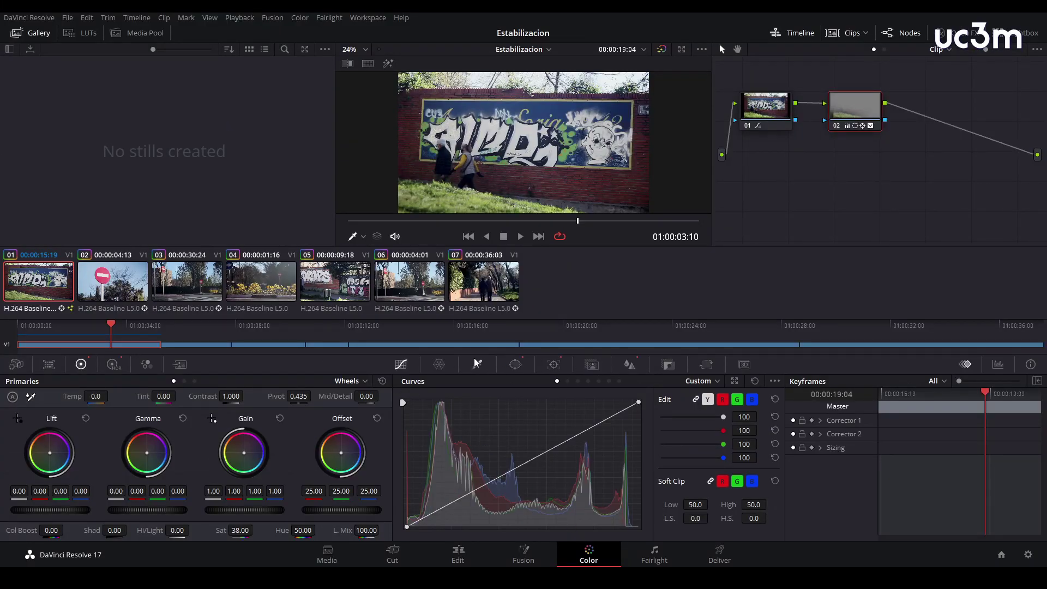
Step: Open the Color page Tracker and switch its mode from Window to Stabilizer
left_click(554, 364)
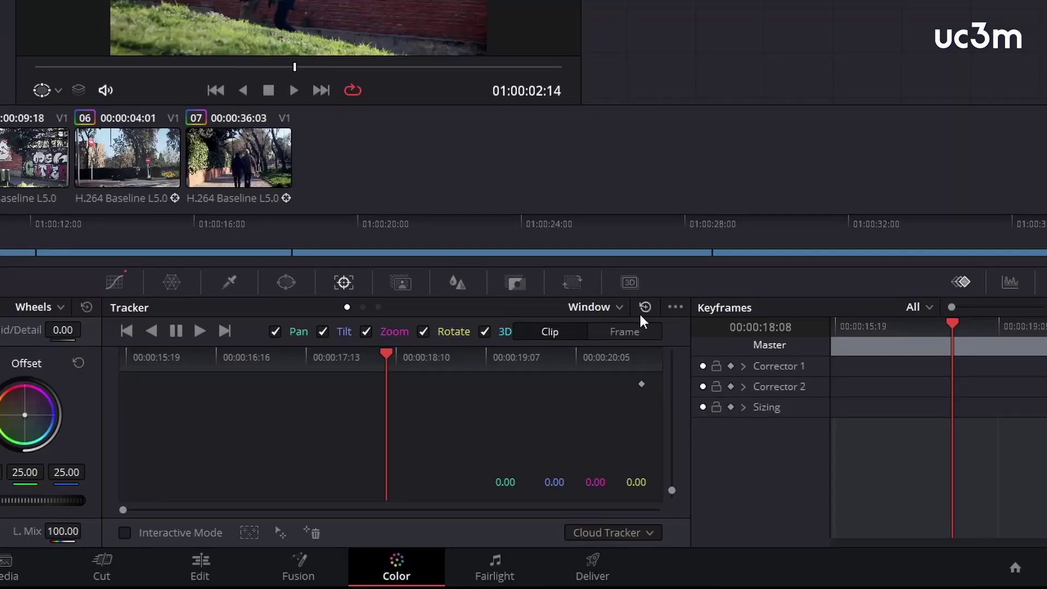
left_click(618, 309)
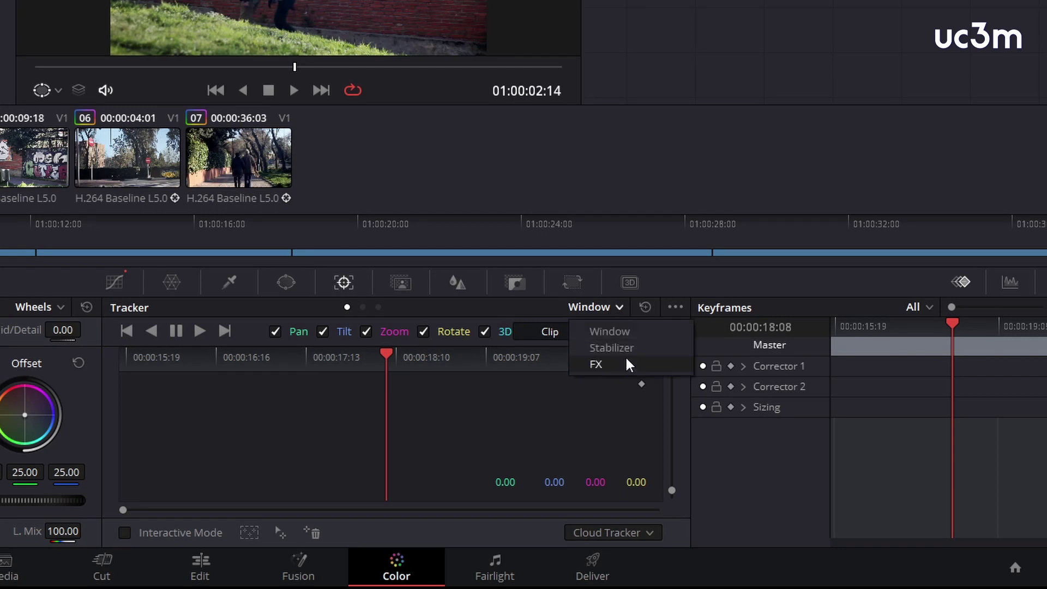
left_click(611, 348)
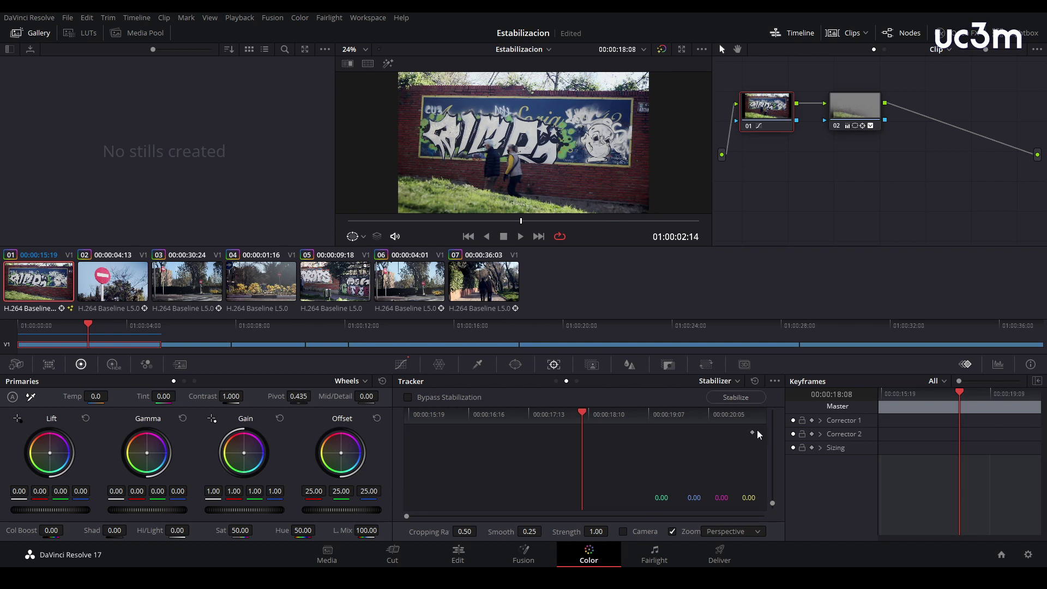
Step: Return to the Edit page and play the timeline from the start to see the shake
left_click(728, 516)
left_click(458, 554)
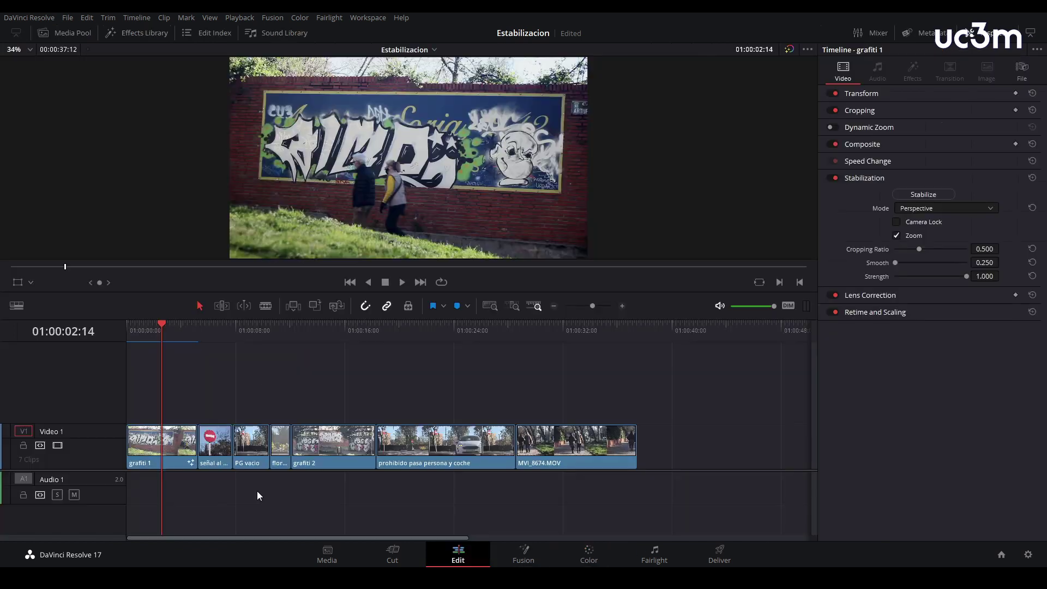
key("Home")
key("space")
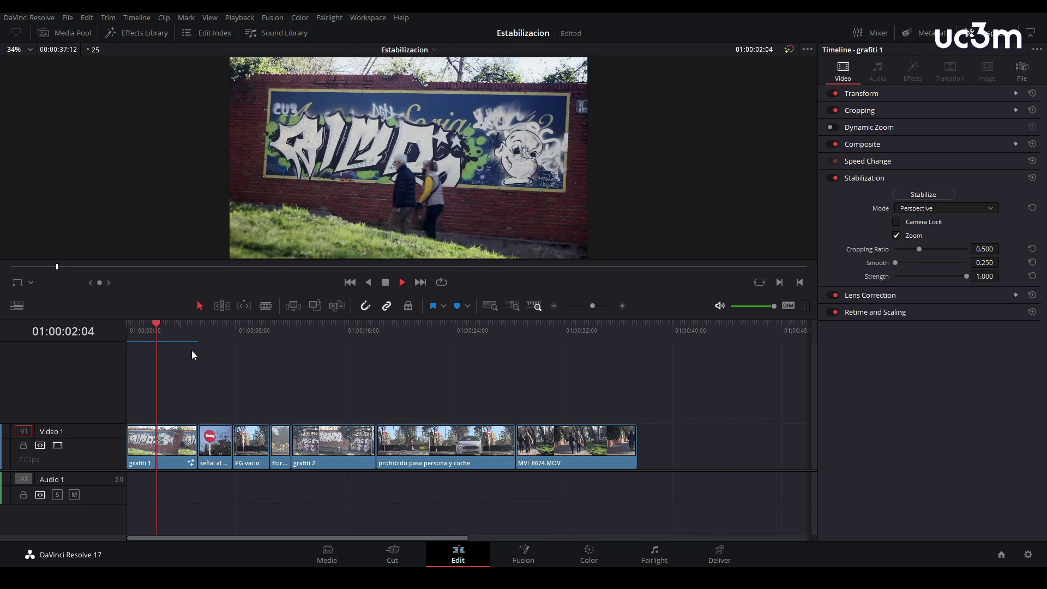
key("space")
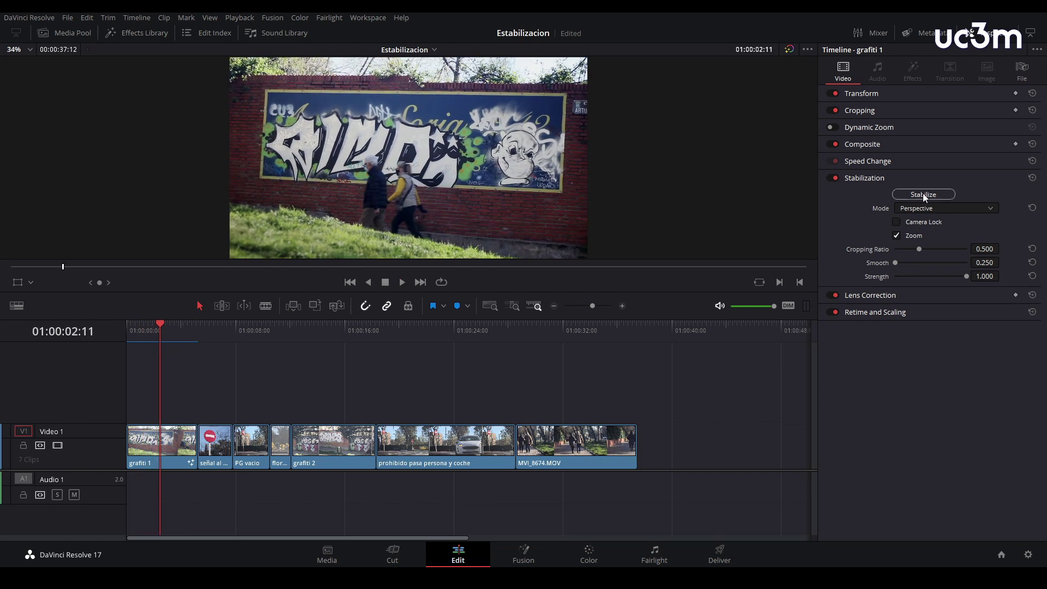
Step: Stabilize the grafiti 1 clip and play it back from the start
left_click(923, 194)
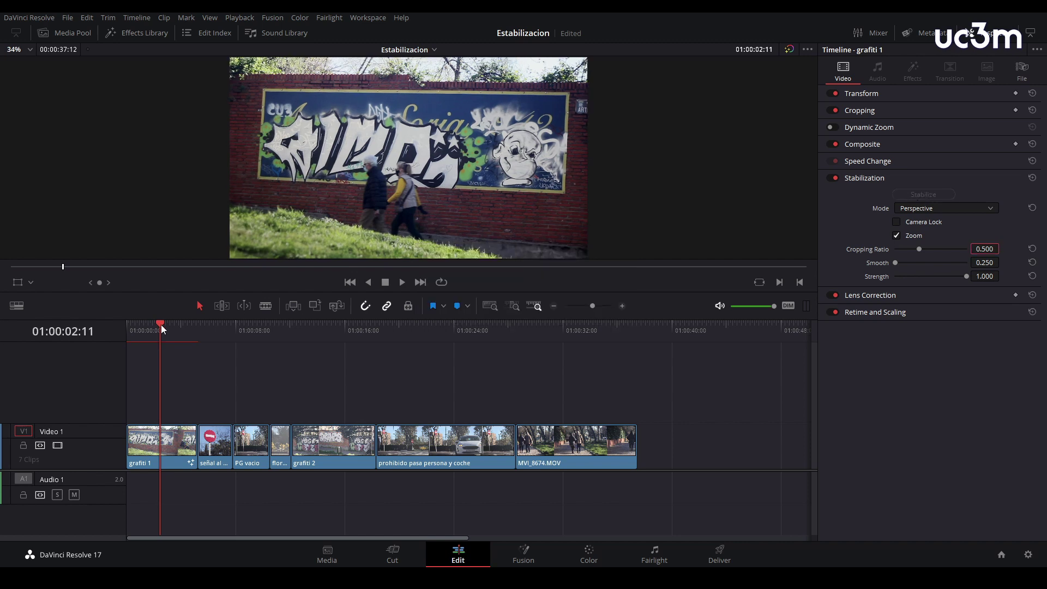
left_click_drag(161, 325, 123, 327)
key("space")
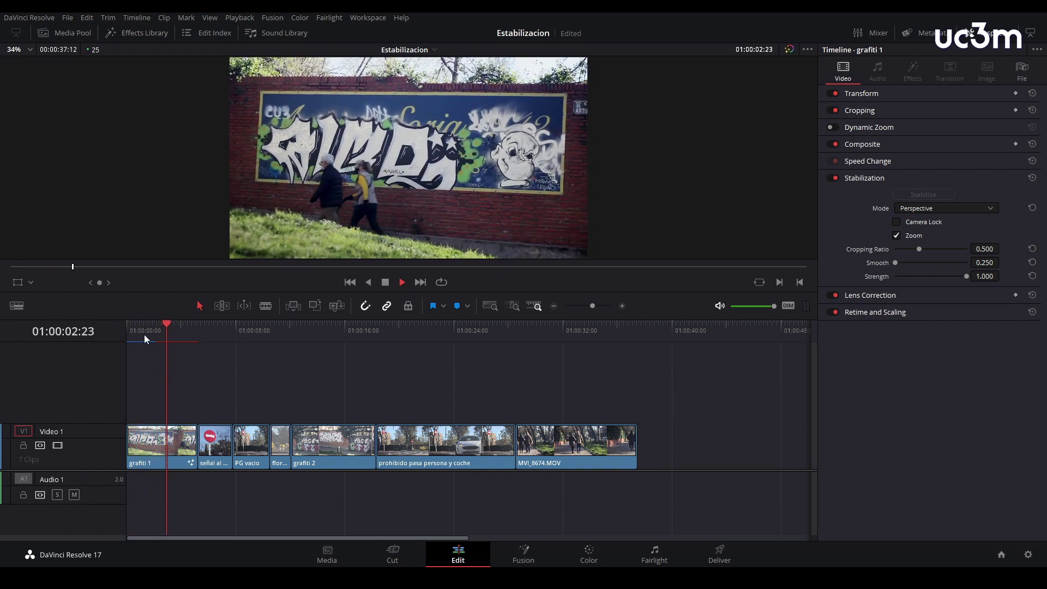
key("space")
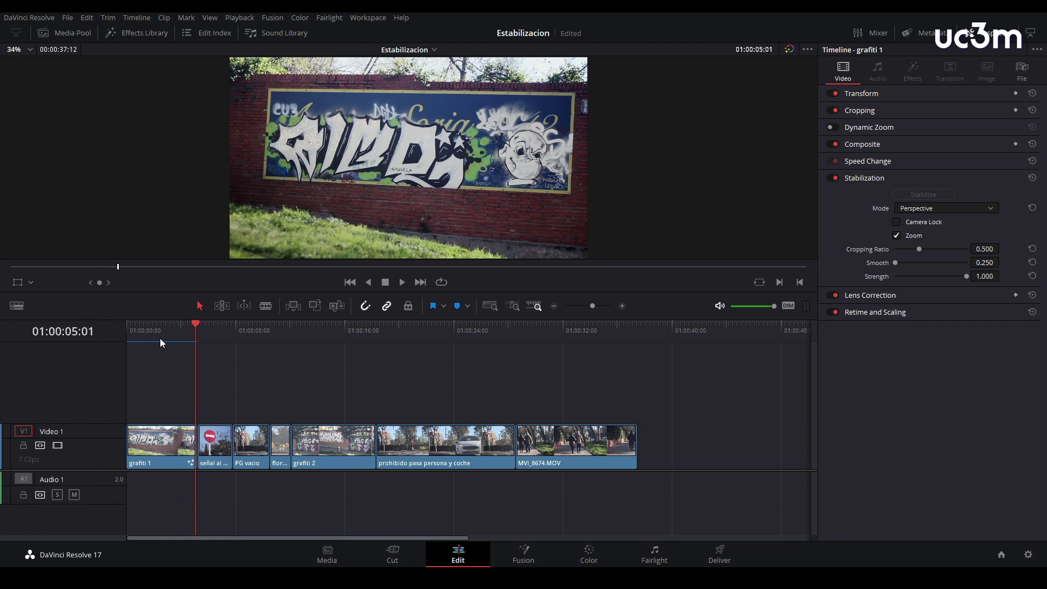
Step: Compare grafiti 1 with stabilization off and on, stopping on the no-entry sign clip
left_click_drag(197, 326, 117, 330)
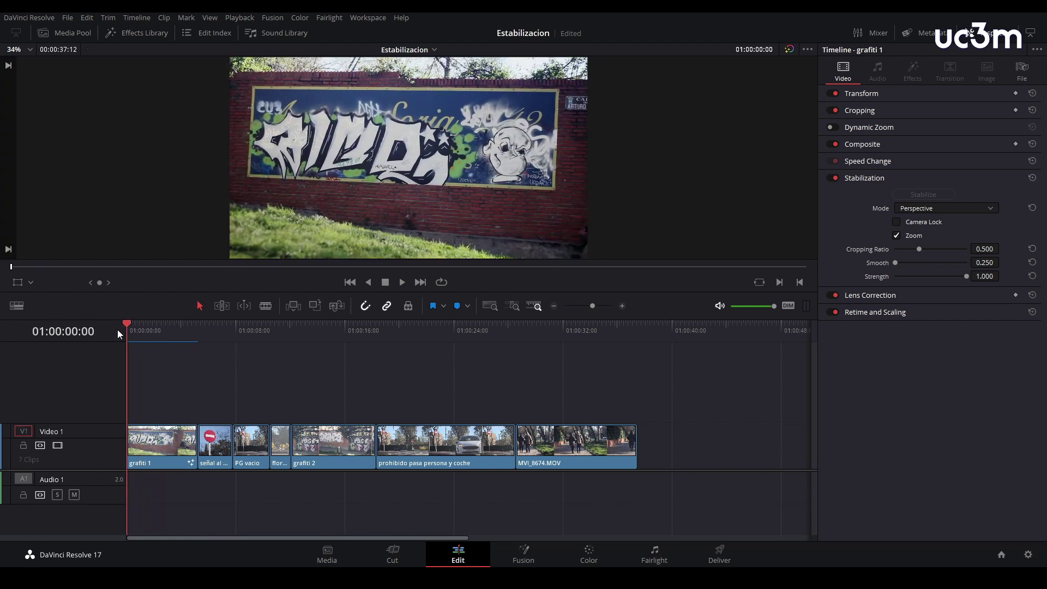
left_click(831, 178)
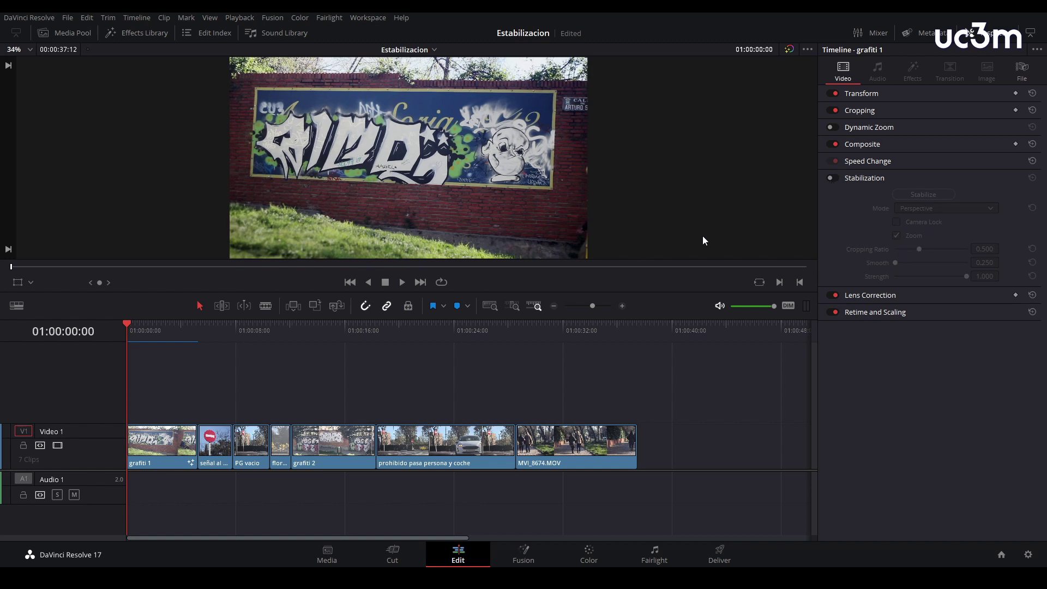
key("space")
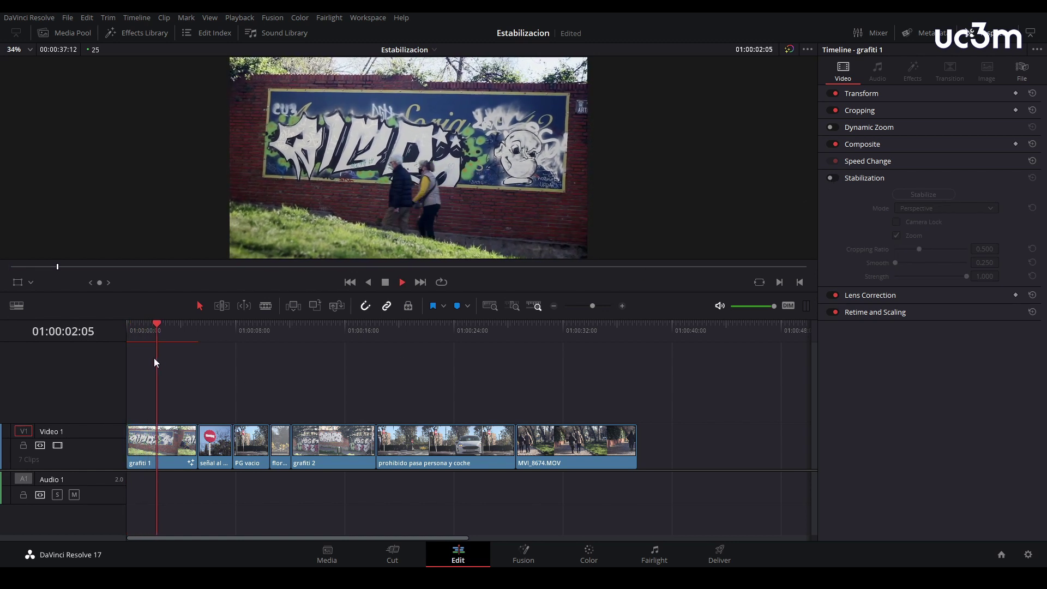
key("space")
left_click_drag(185, 325, 73, 327)
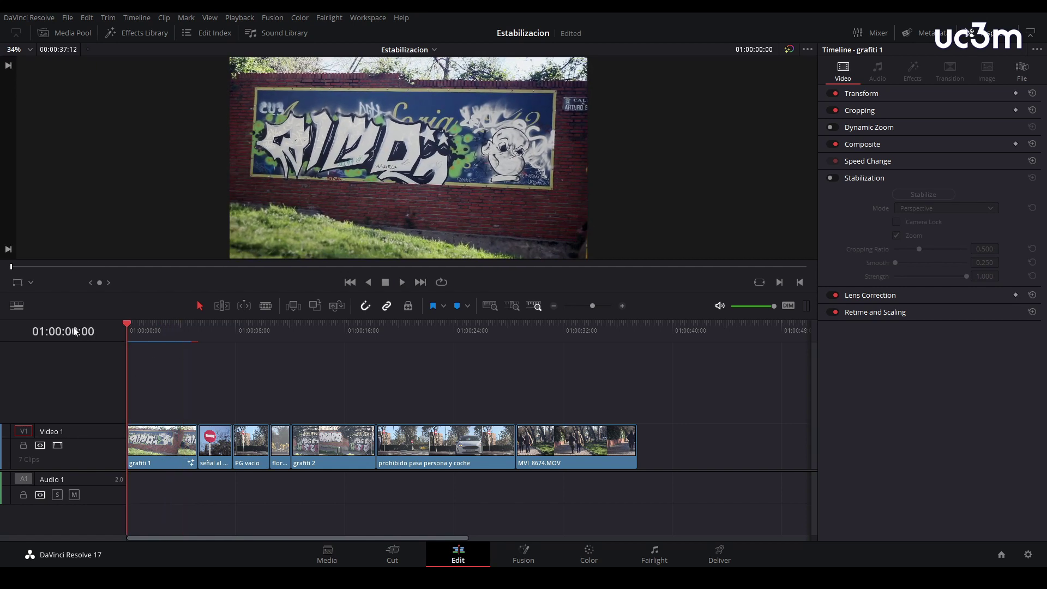
left_click(835, 178)
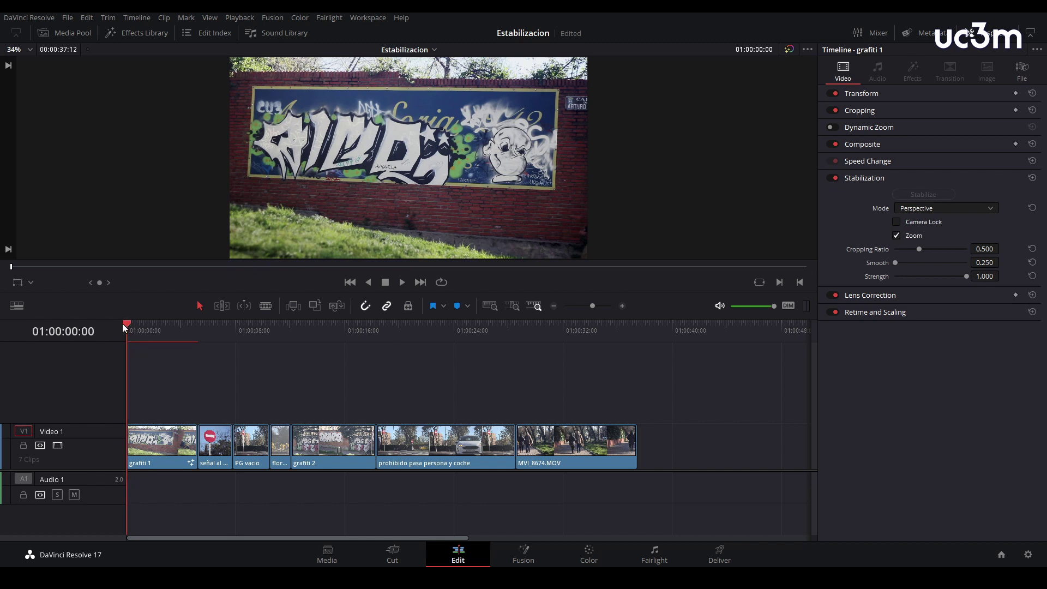
key("space")
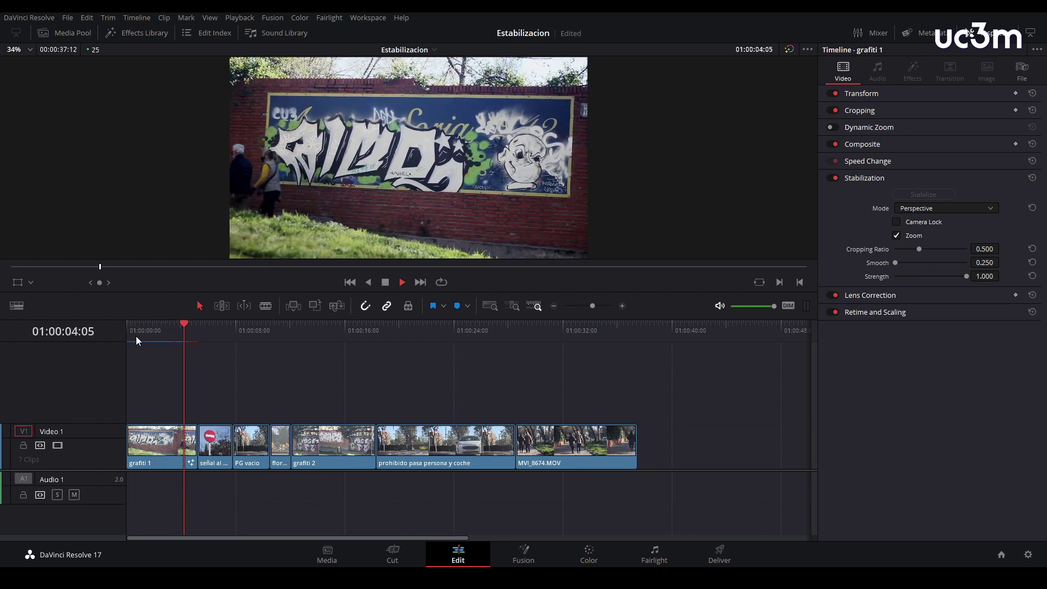
left_click(217, 326)
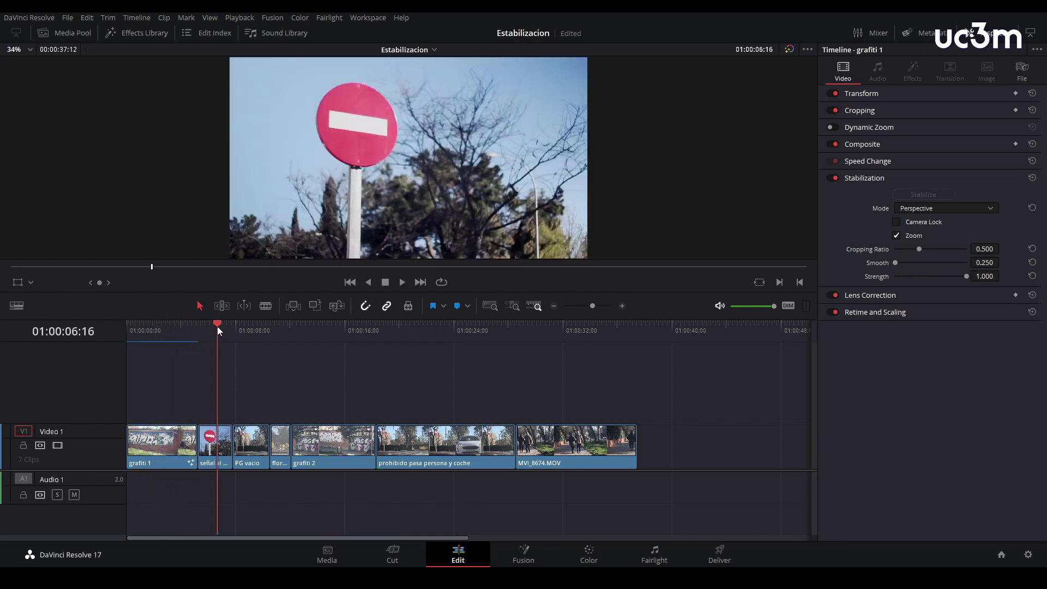
Step: Select the señal al sol clip and play it to check the shake
left_click(214, 445)
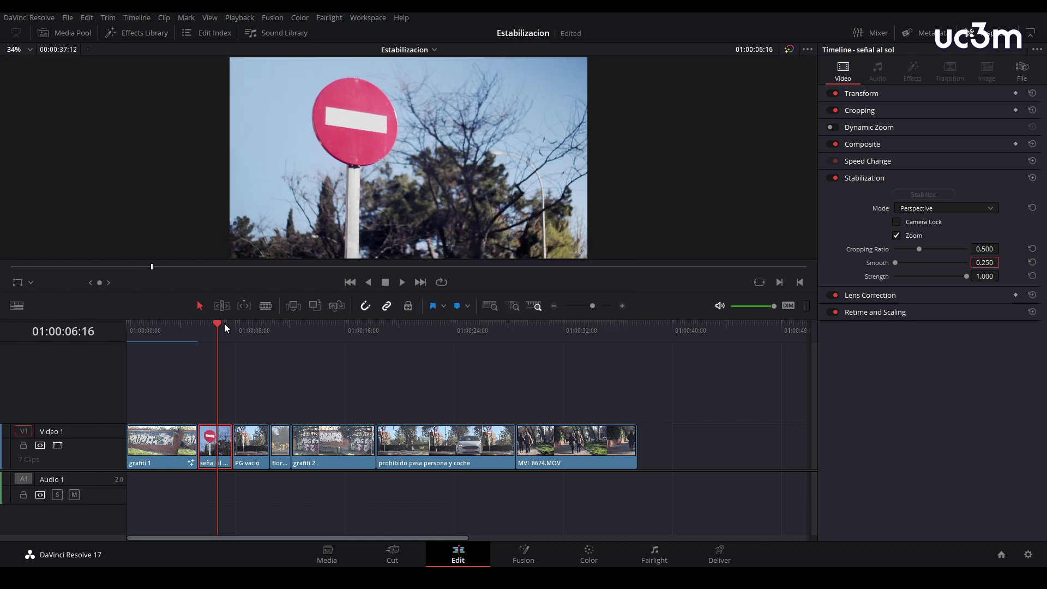
left_click_drag(224, 327, 204, 326)
key("space")
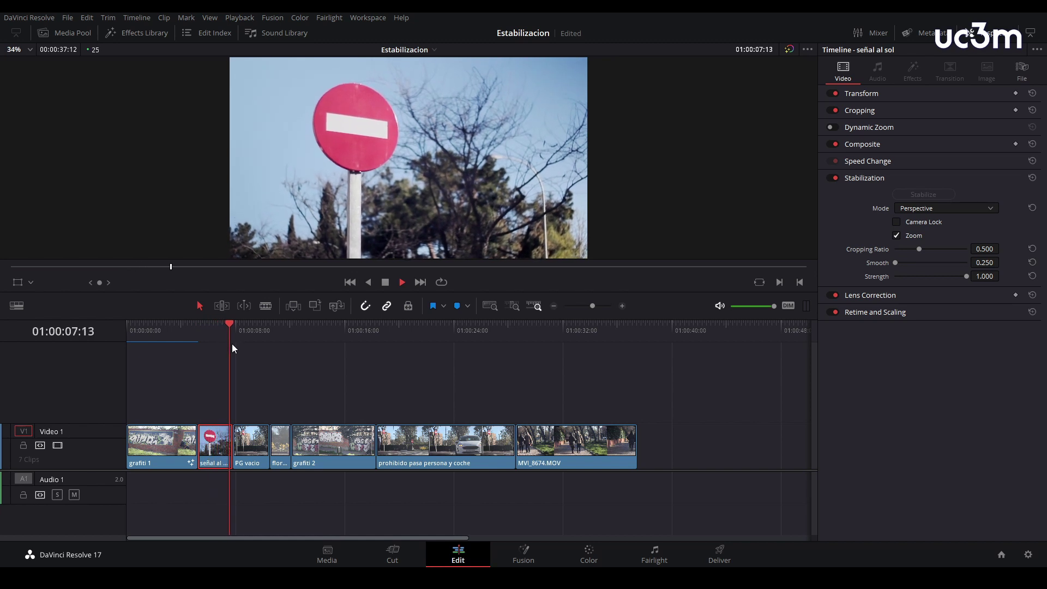
left_click_drag(237, 326, 218, 329)
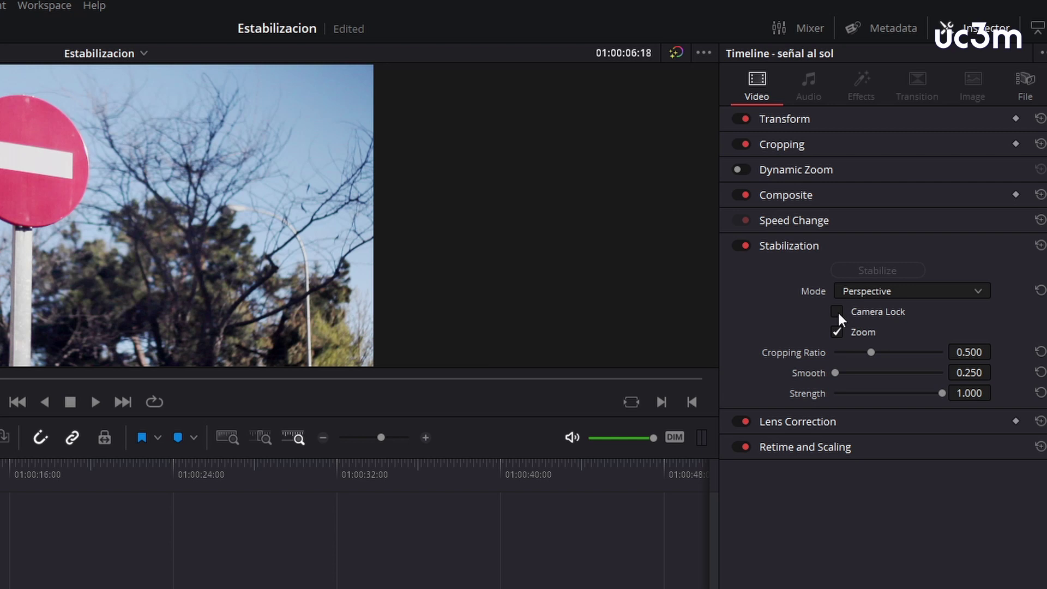
Step: Stabilize señal al sol with Camera Lock on, toggling stabilization to compare
left_click(838, 311)
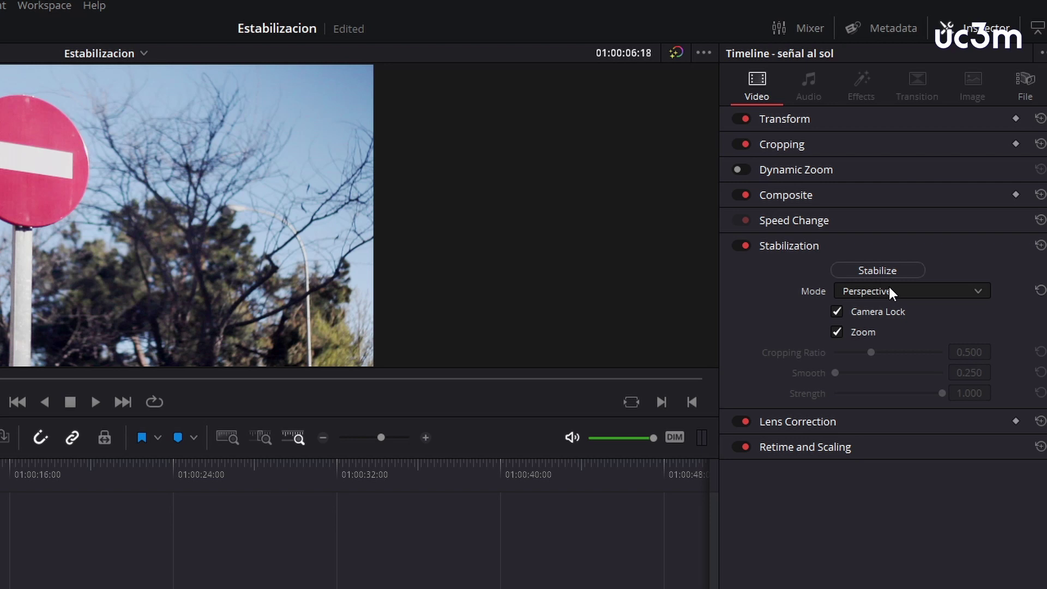
left_click(897, 271)
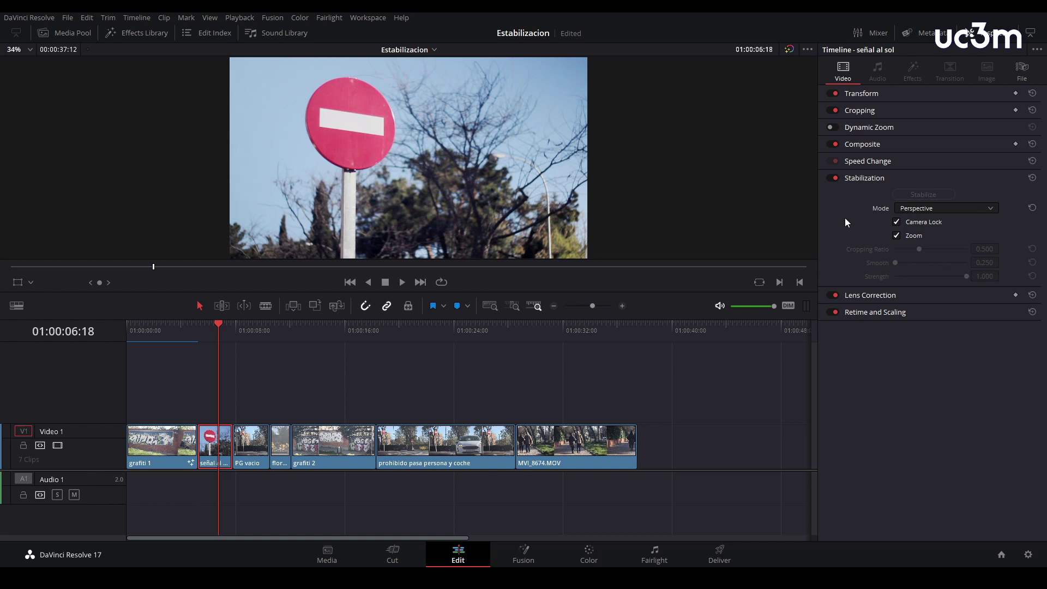
left_click(832, 178)
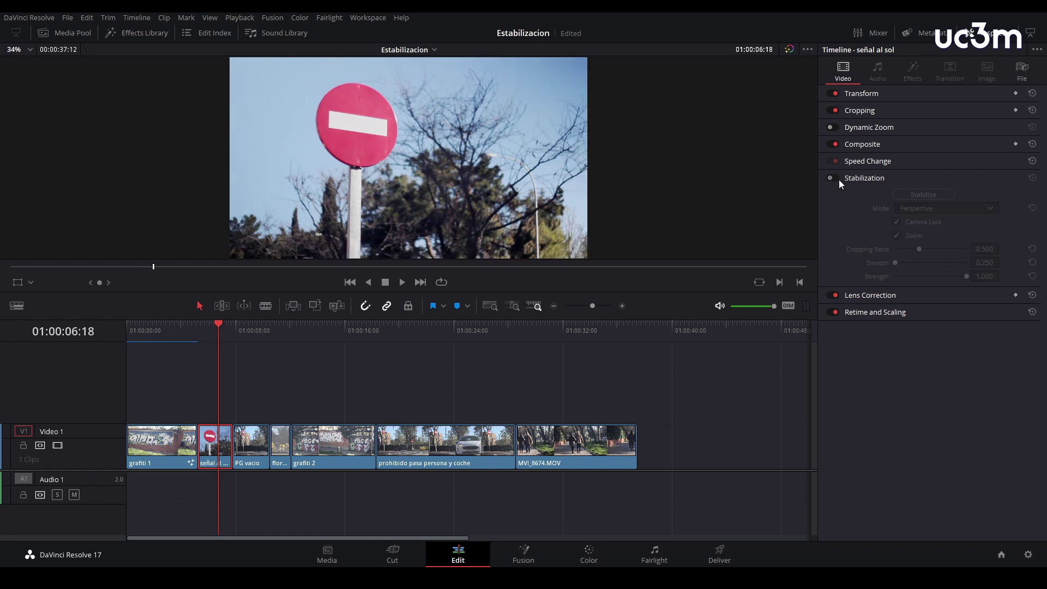
left_click(838, 178)
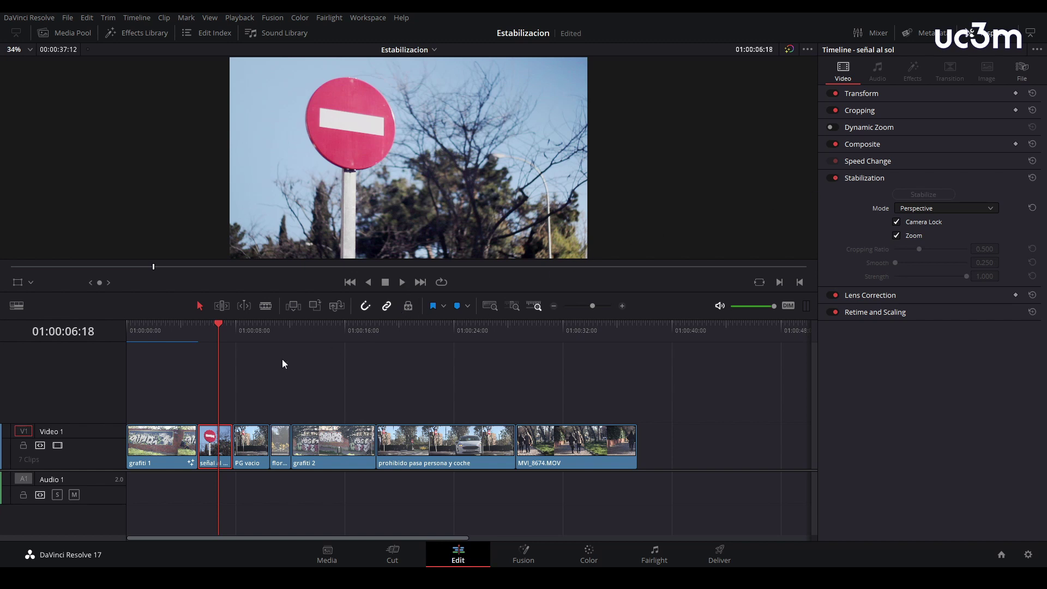
Step: Review the stabilized sign clip, turn off Zoom, and enlarge the viewer above the timeline
left_click_drag(220, 327, 201, 329)
key("space")
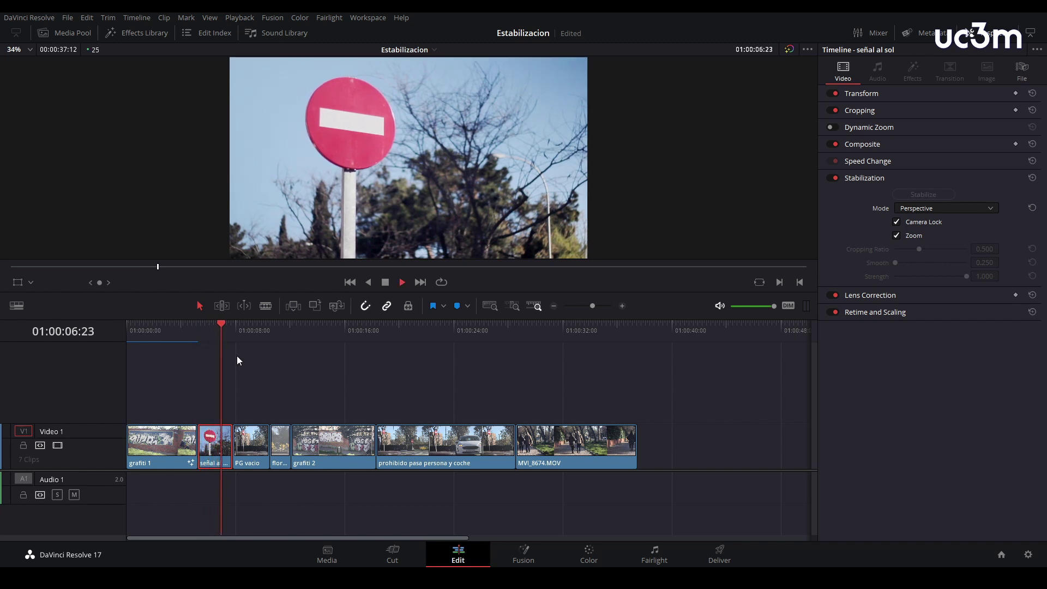
key("space")
left_click_drag(235, 326, 218, 330)
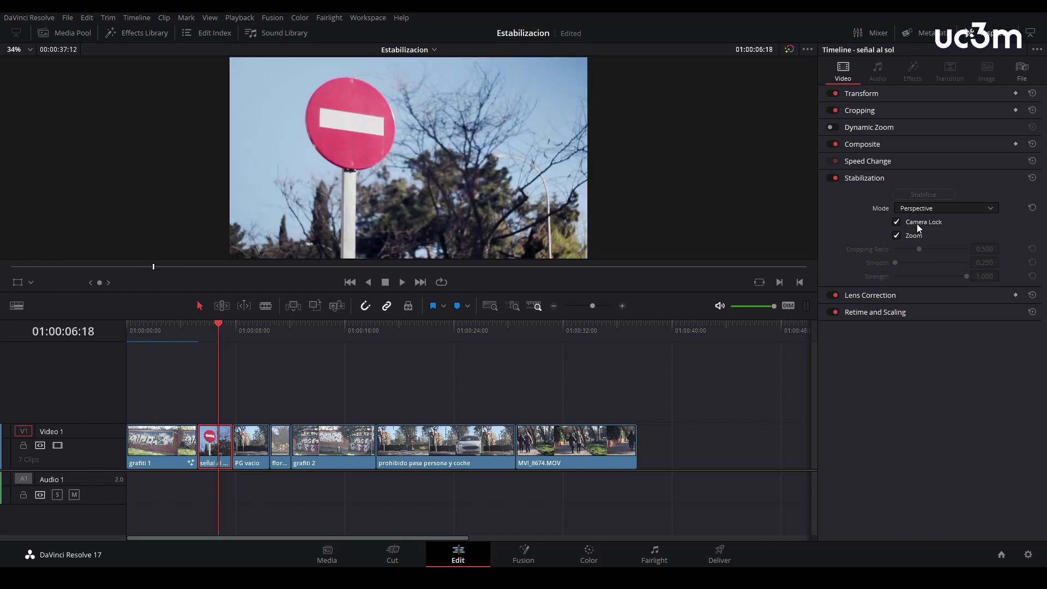
left_click(896, 236)
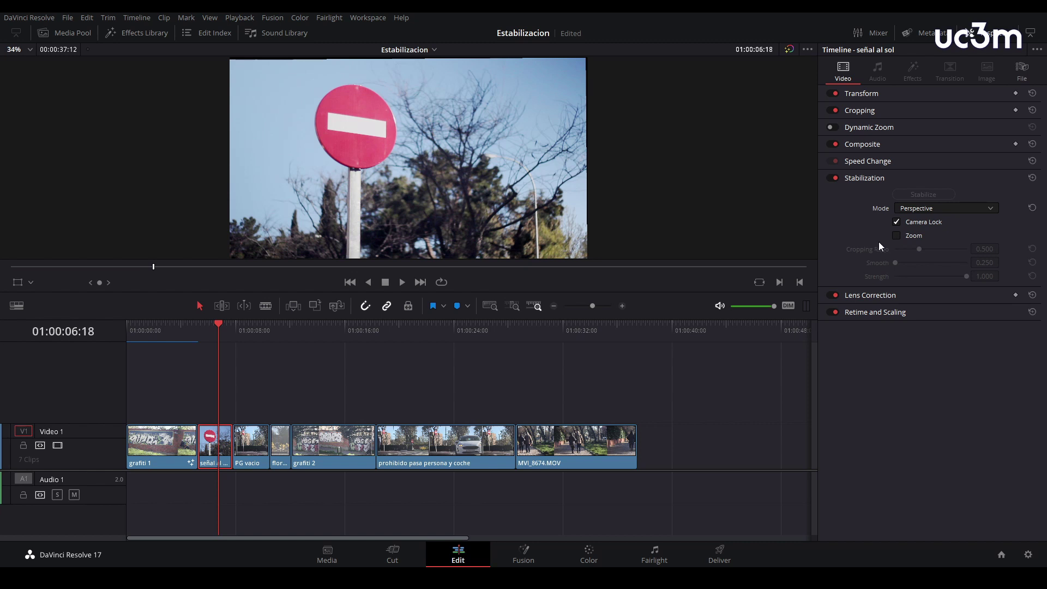
mouse_move(222, 327)
left_mouse_down()
mouse_move(204, 329)
mouse_move(212, 329)
left_mouse_up()
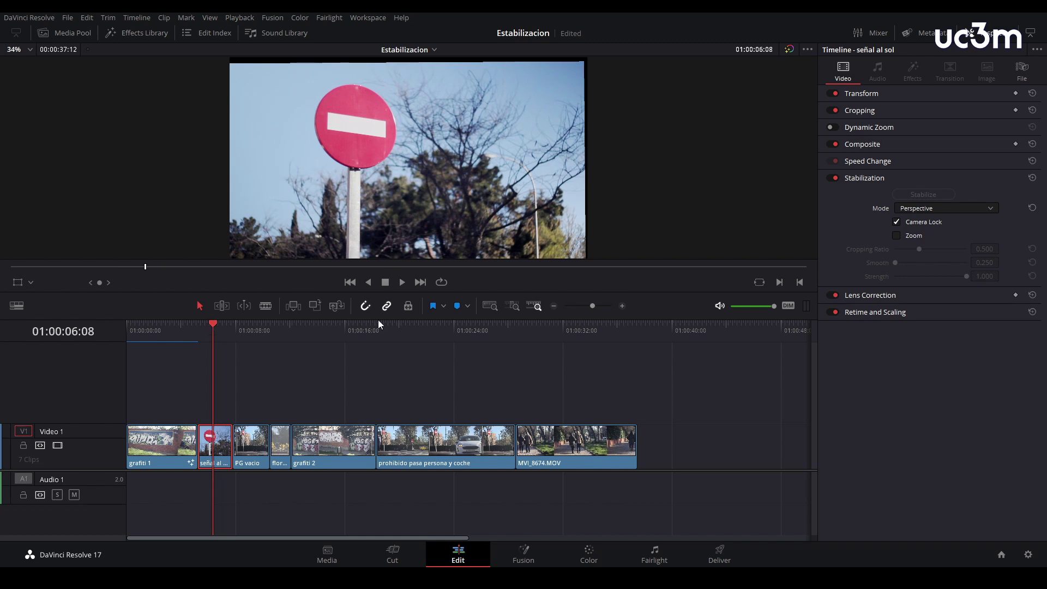
left_click_drag(378, 321, 368, 372)
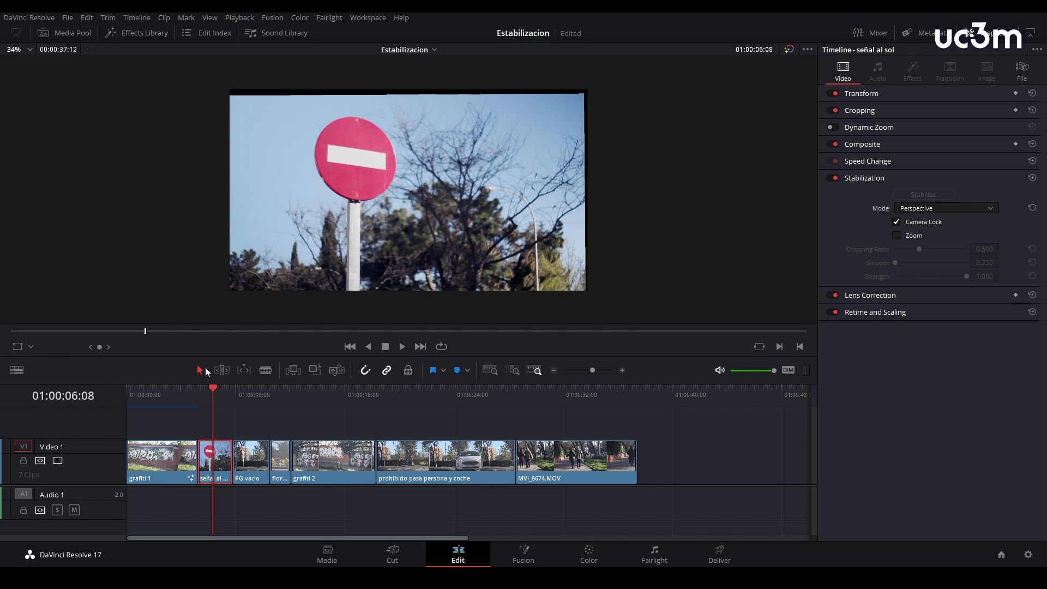
mouse_move(206, 388)
left_mouse_down()
mouse_move(174, 391)
mouse_move(222, 397)
mouse_move(154, 394)
left_mouse_up()
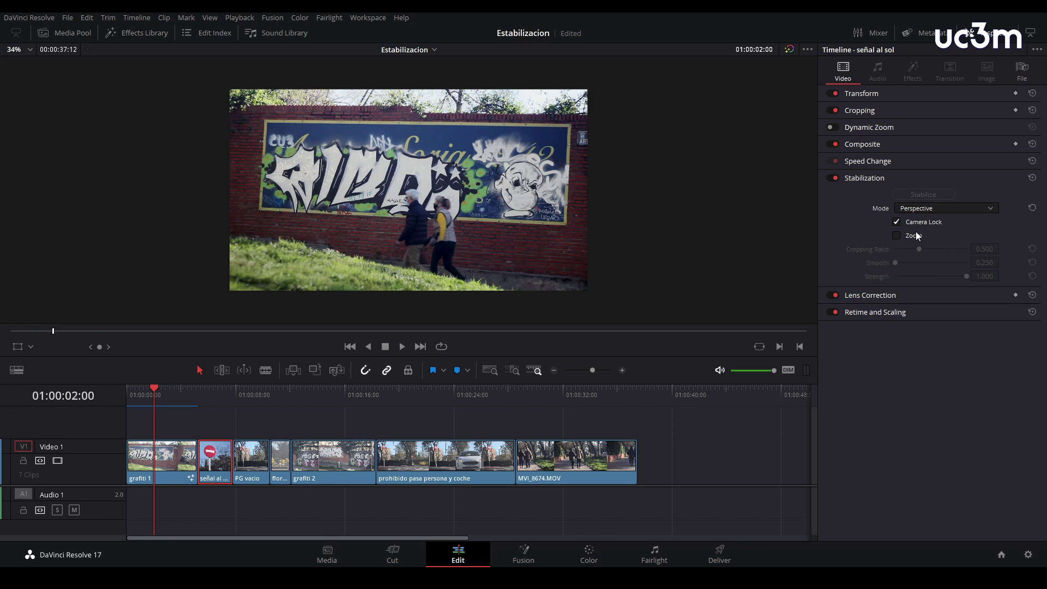
Step: On grafiti 1, uncheck Zoom and check Camera Lock, scrub to preview, then revert both
left_click(165, 461)
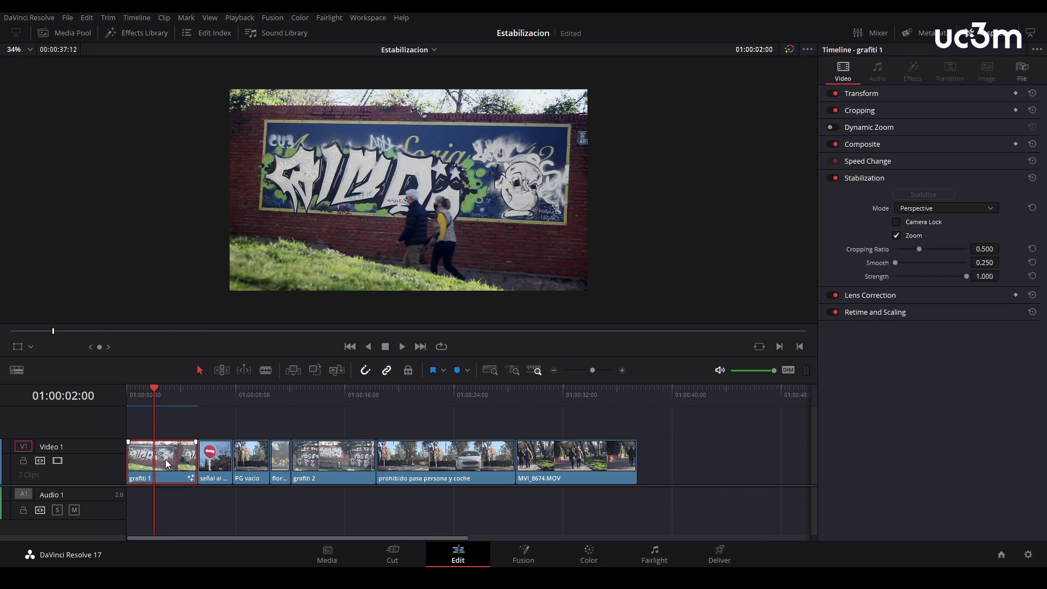
left_click(898, 236)
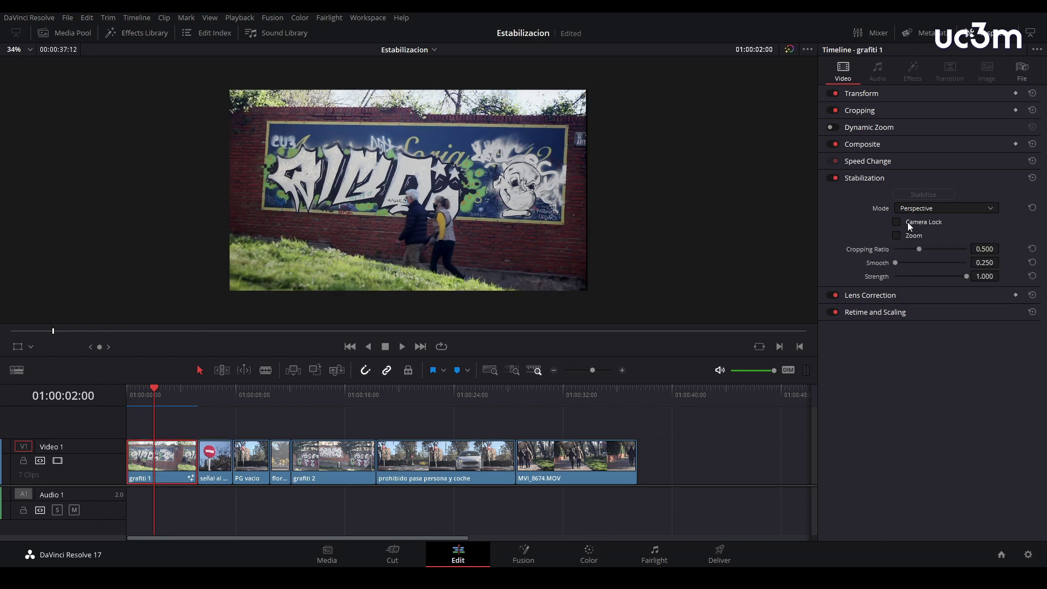
left_click(896, 222)
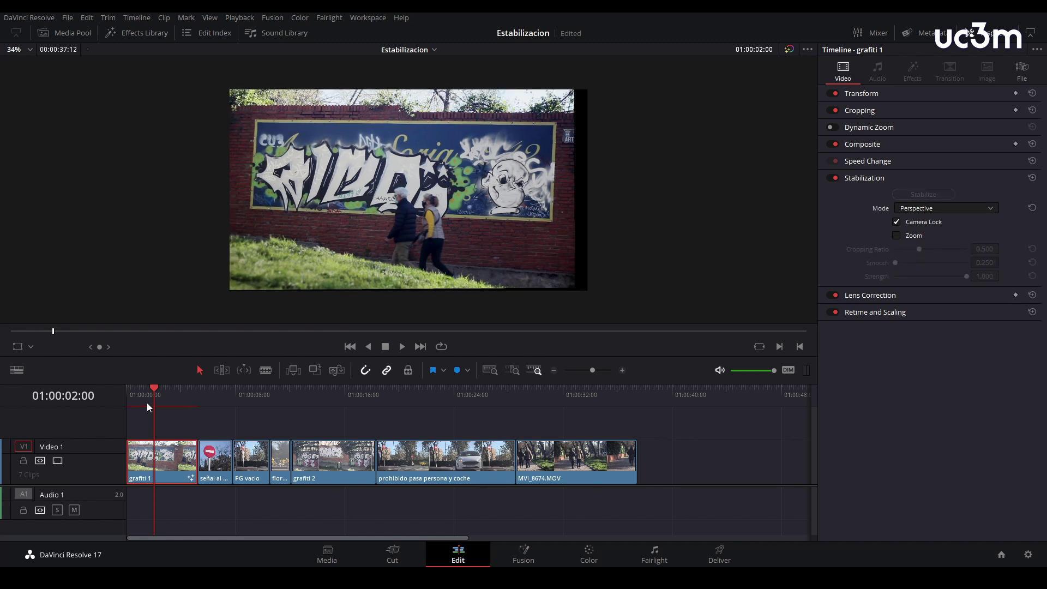
mouse_move(156, 388)
left_mouse_down()
mouse_move(138, 392)
mouse_move(219, 406)
left_mouse_up()
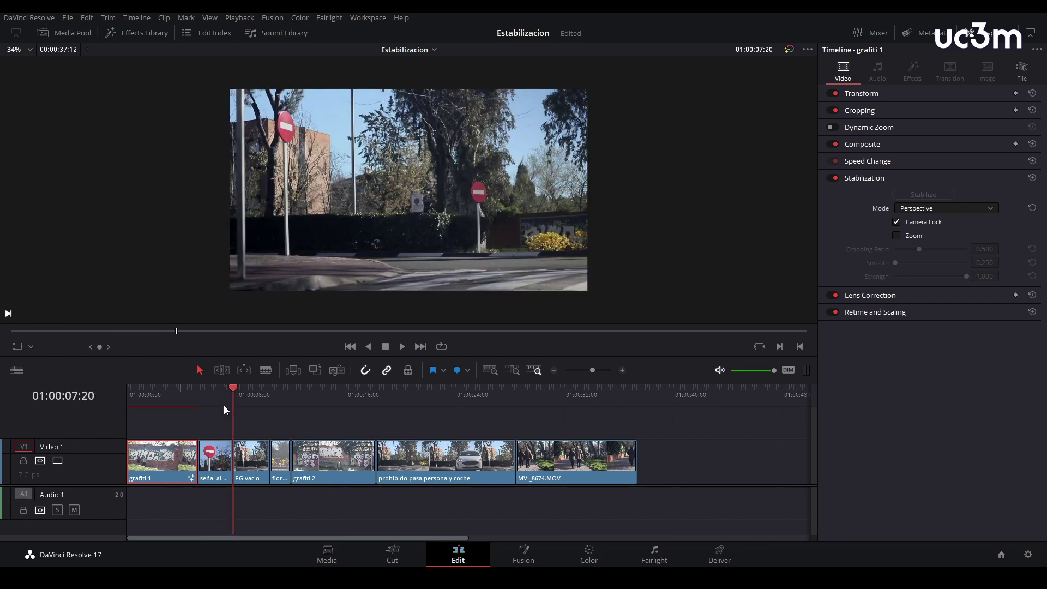
left_click_drag(220, 410, 154, 401)
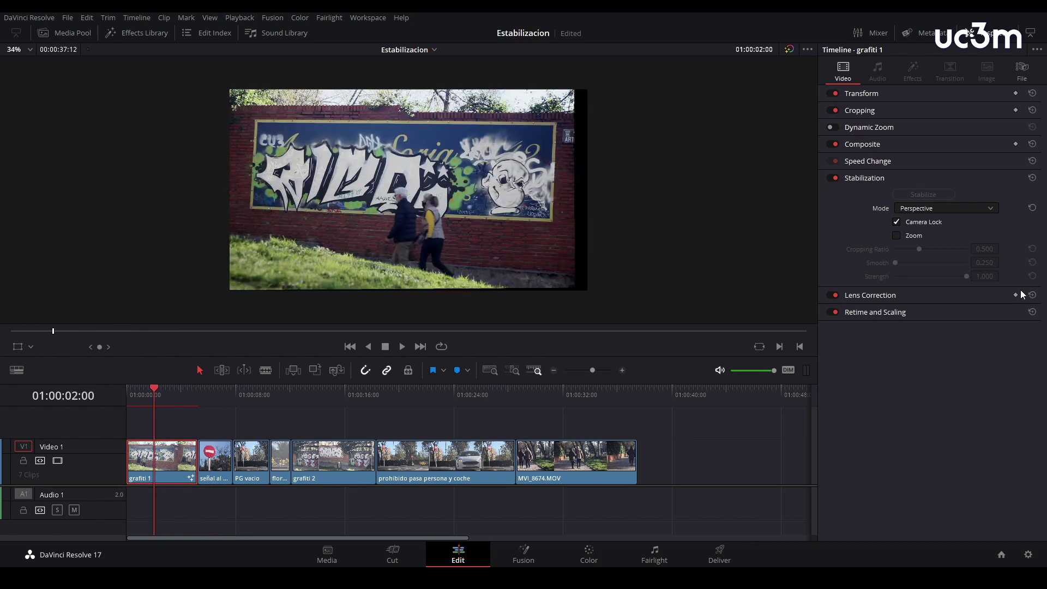
left_click(897, 236)
left_click(897, 223)
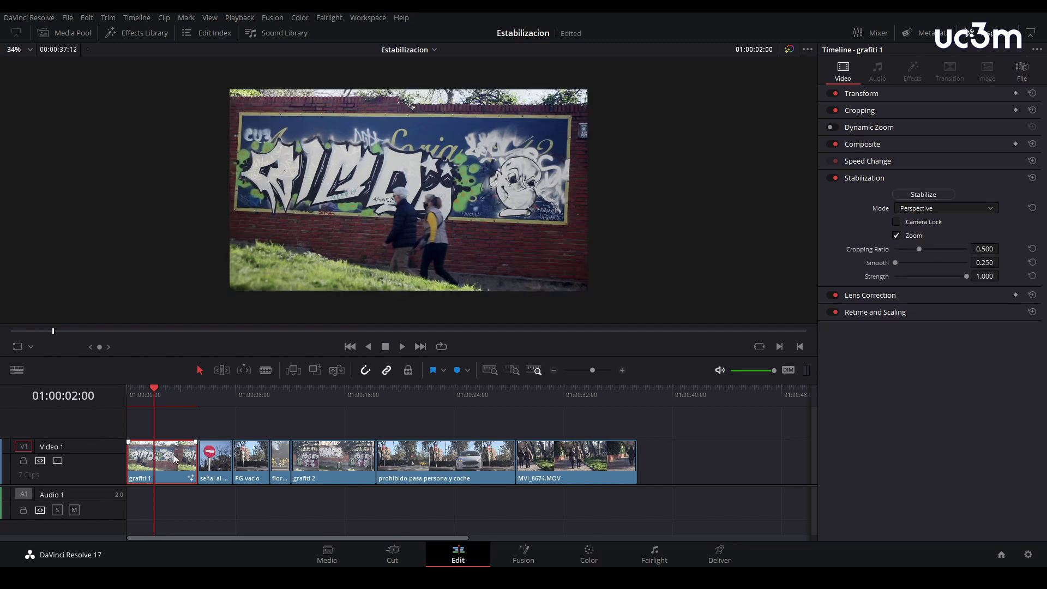
Step: Re-stabilize the señal al sol clip with Camera Lock turned off
left_click(215, 458)
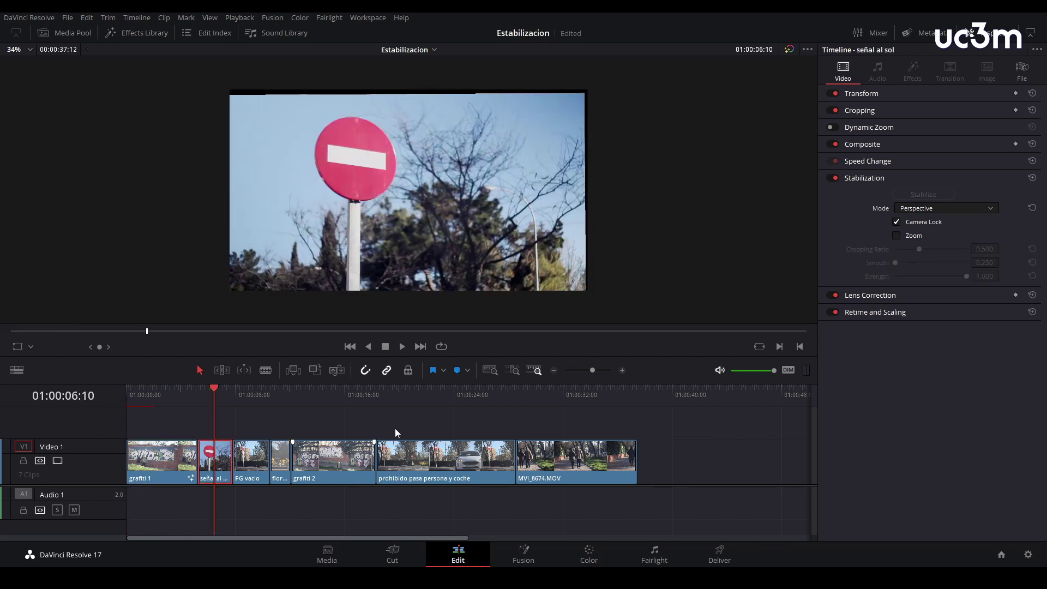
left_click(897, 221)
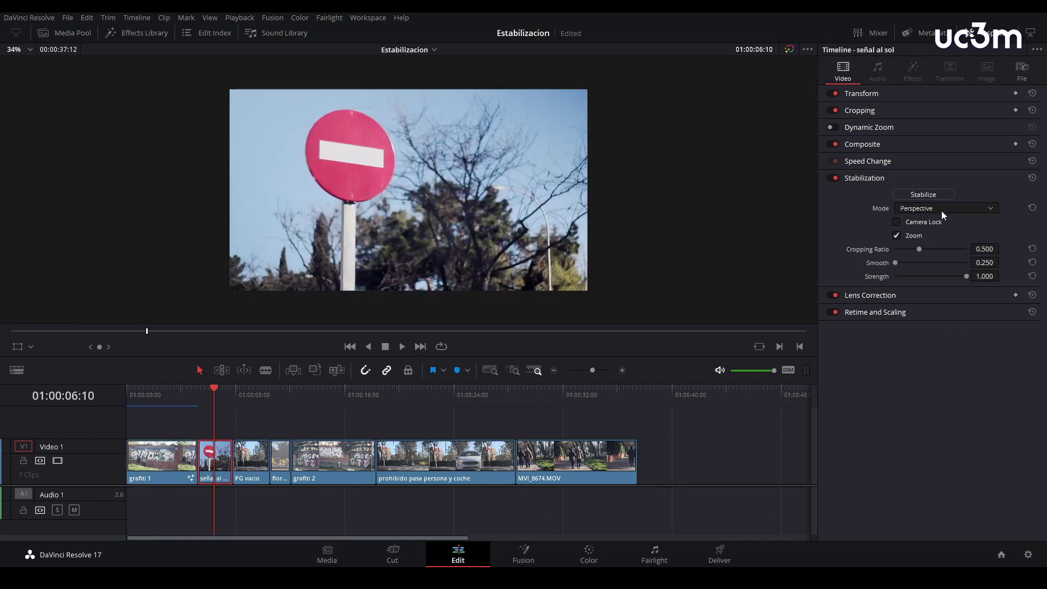
left_click(926, 195)
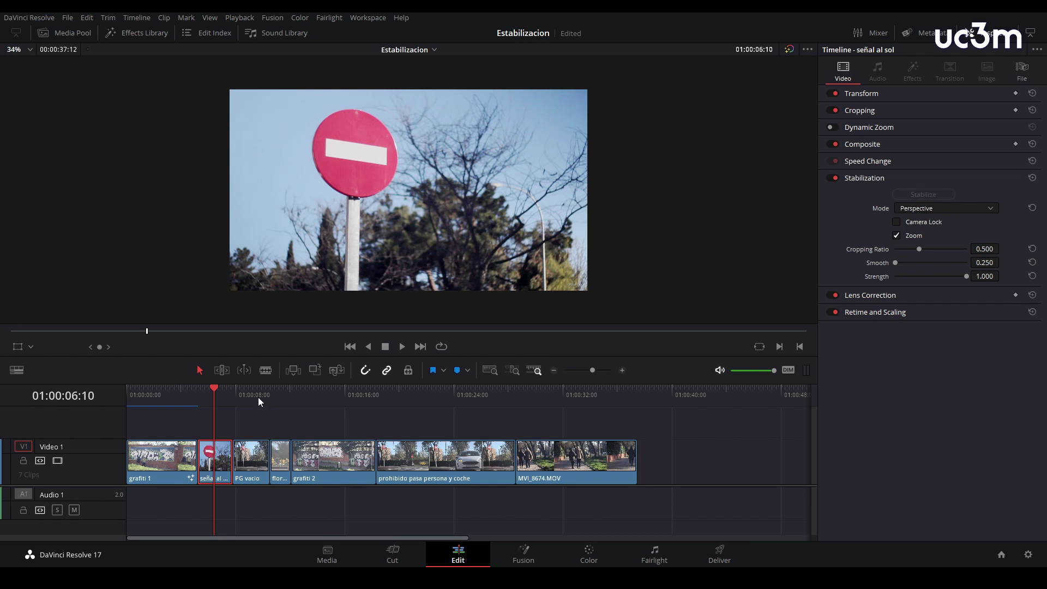
Step: Stabilize the prohibido pasa persona y coche clip and play the timeline from the start
left_click(258, 396)
left_click(246, 464)
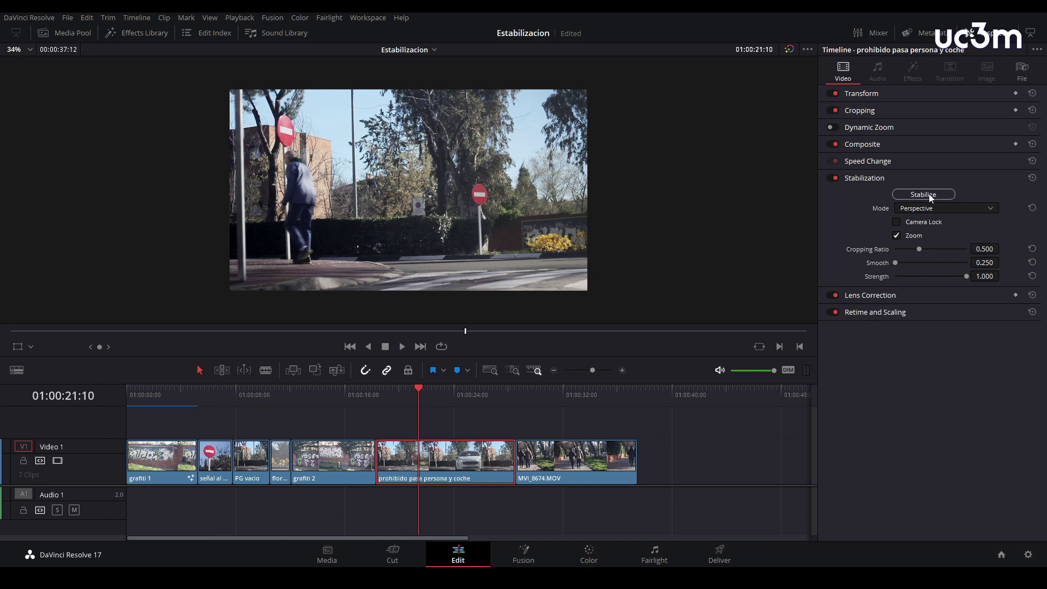
left_click(928, 194)
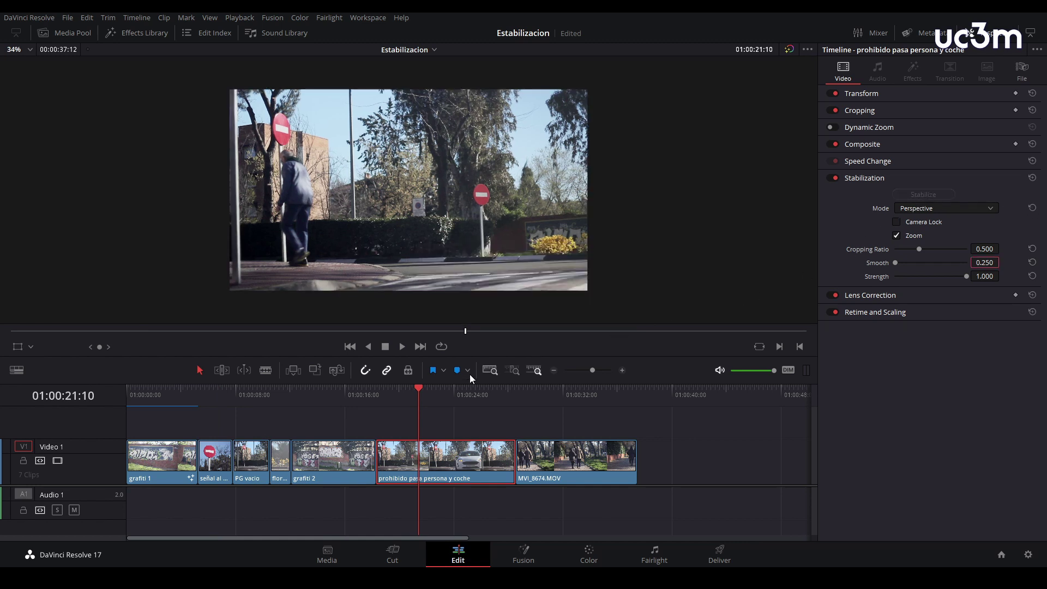
left_click_drag(419, 391, 26, 393)
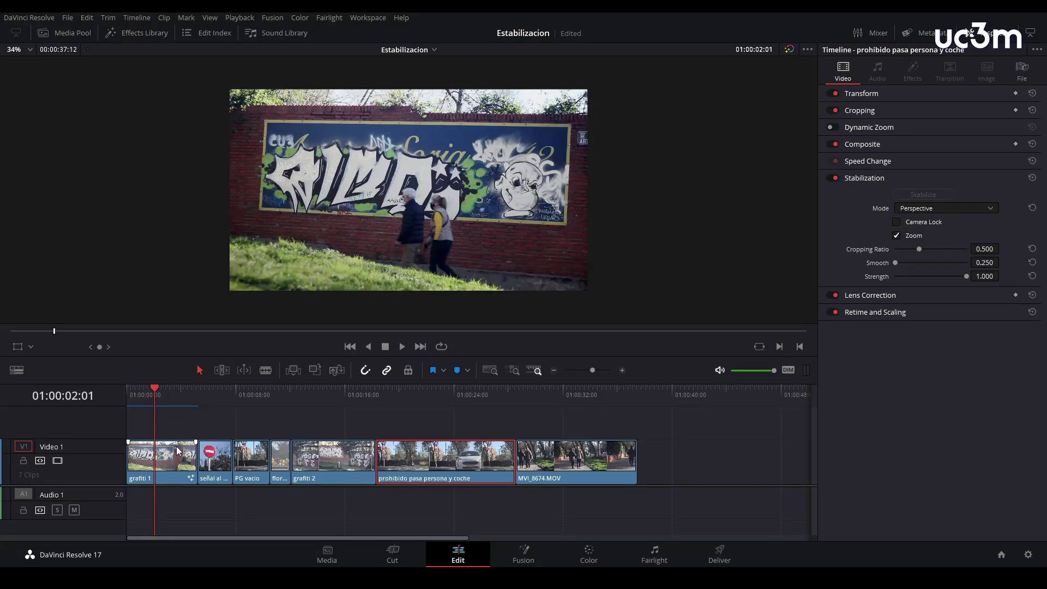
left_click(180, 453)
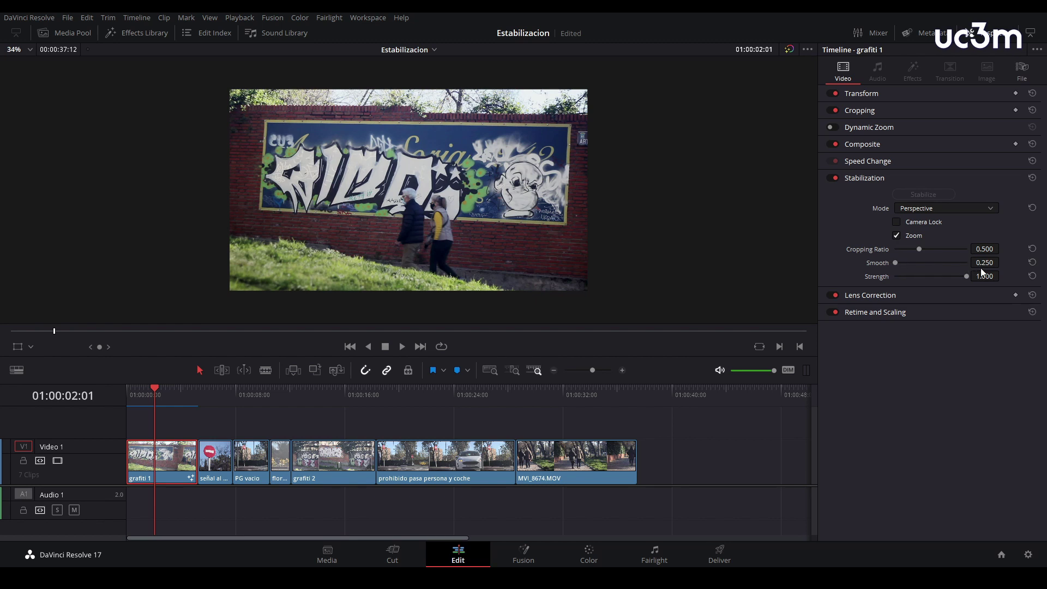
Step: Drag grafiti 1's Smooth to 1.000, compare neighbouring clips, and rewind to the timeline start
left_click_drag(895, 263, 997, 264)
left_click(216, 463)
left_click(235, 475)
left_click(280, 463)
left_click(449, 470)
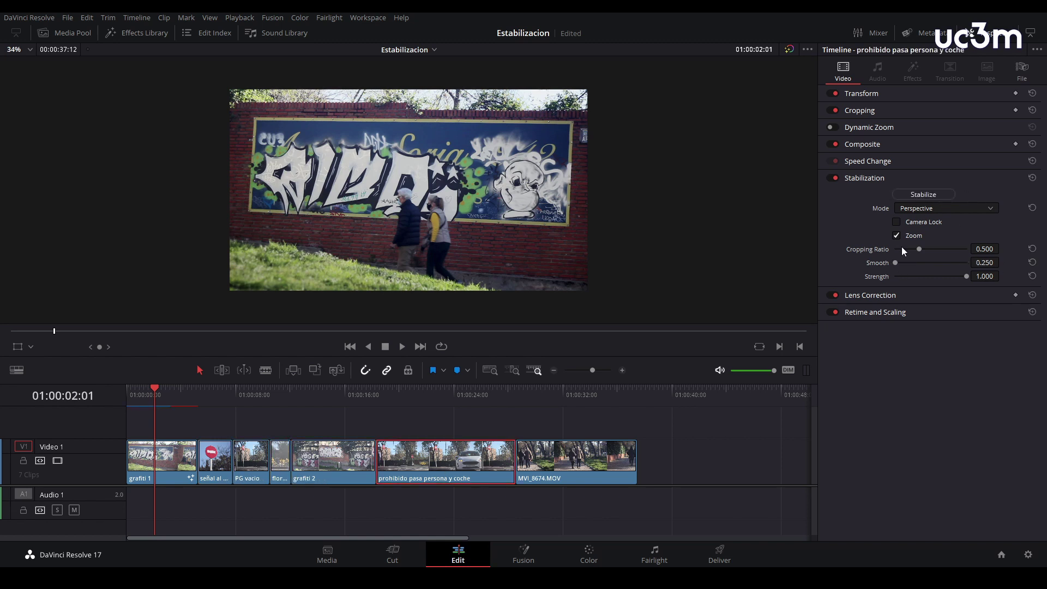
left_click_drag(158, 392, 81, 392)
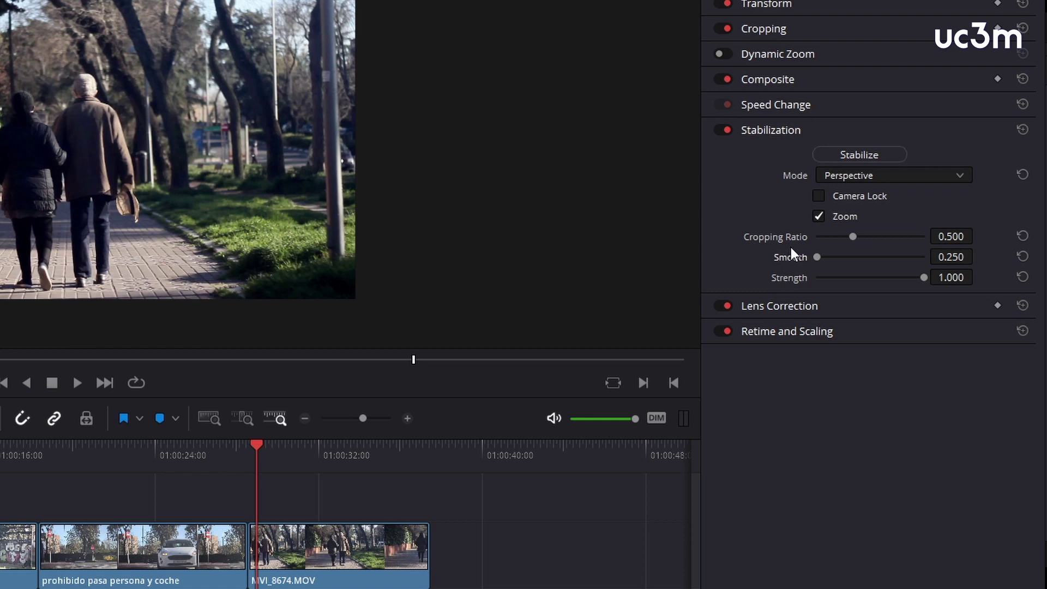
left_click(816, 238)
left_click_drag(817, 236, 975, 249)
left_click_drag(925, 237, 844, 245)
left_click_drag(840, 237, 792, 235)
left_click_drag(818, 237, 832, 237)
left_click_drag(920, 282, 923, 280)
left_click_drag(925, 279, 910, 277)
left_click_drag(909, 277, 950, 279)
left_click_drag(817, 258, 934, 259)
left_click_drag(831, 235, 841, 236)
Step: Check the Stabilization Mode list, keep Perspective, and drag the playhead back to grafiti 1
left_click(962, 177)
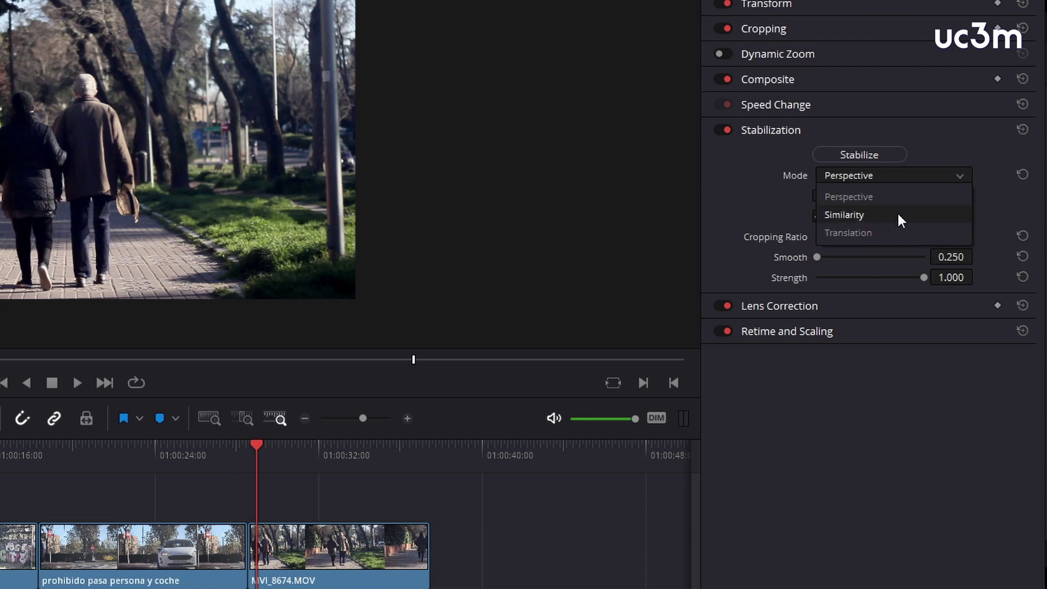
left_click(776, 190)
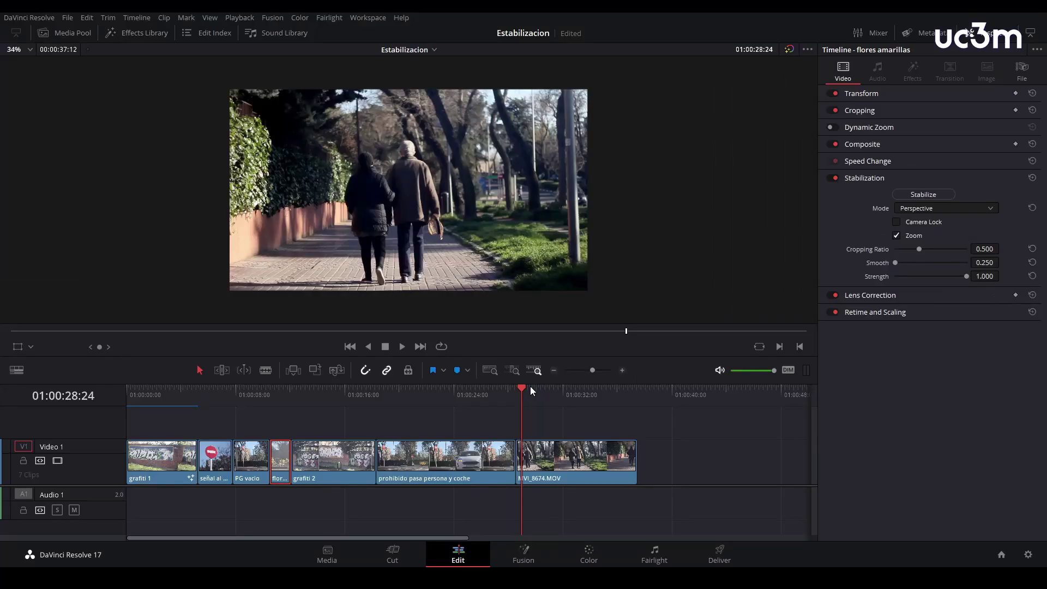
left_click_drag(527, 386, 146, 431)
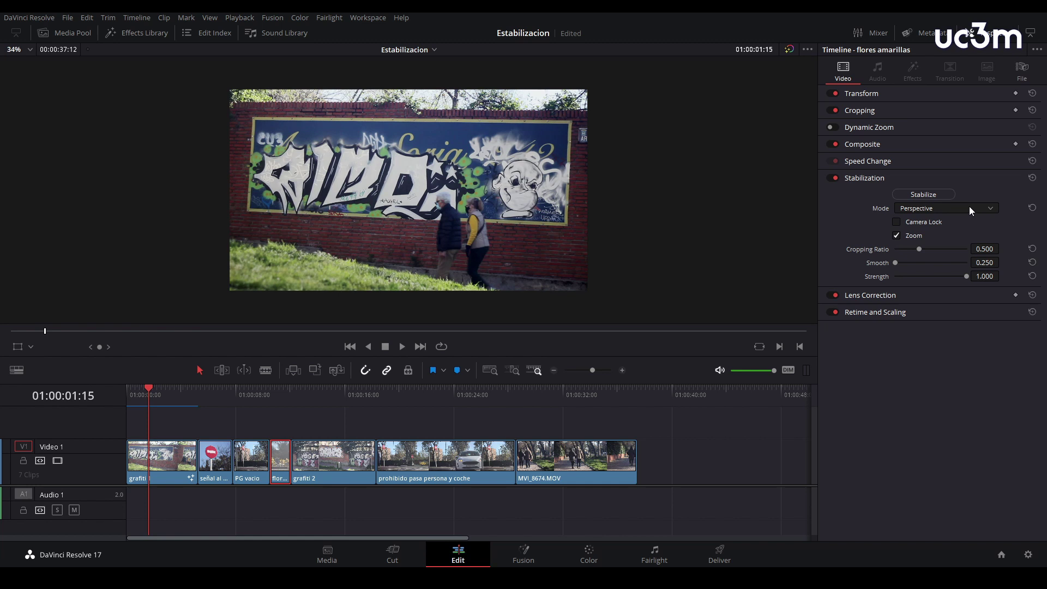
Step: Expand grafiti 1's Transform, test Rotation Angle and Pitch, and reset rotation, pitch and yaw to 0
left_click(862, 93)
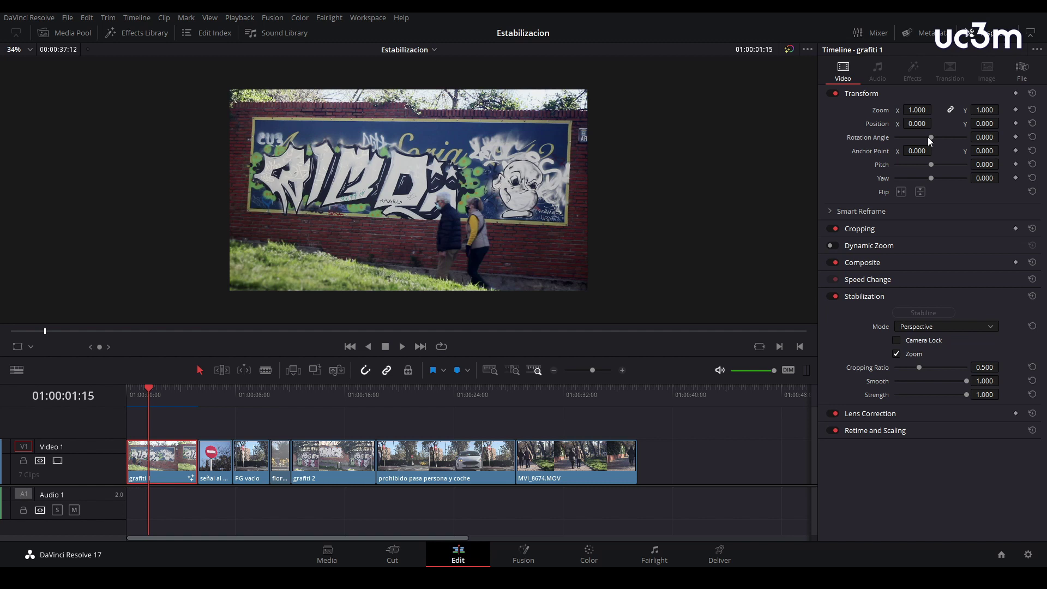
left_click_drag(927, 137, 930, 137)
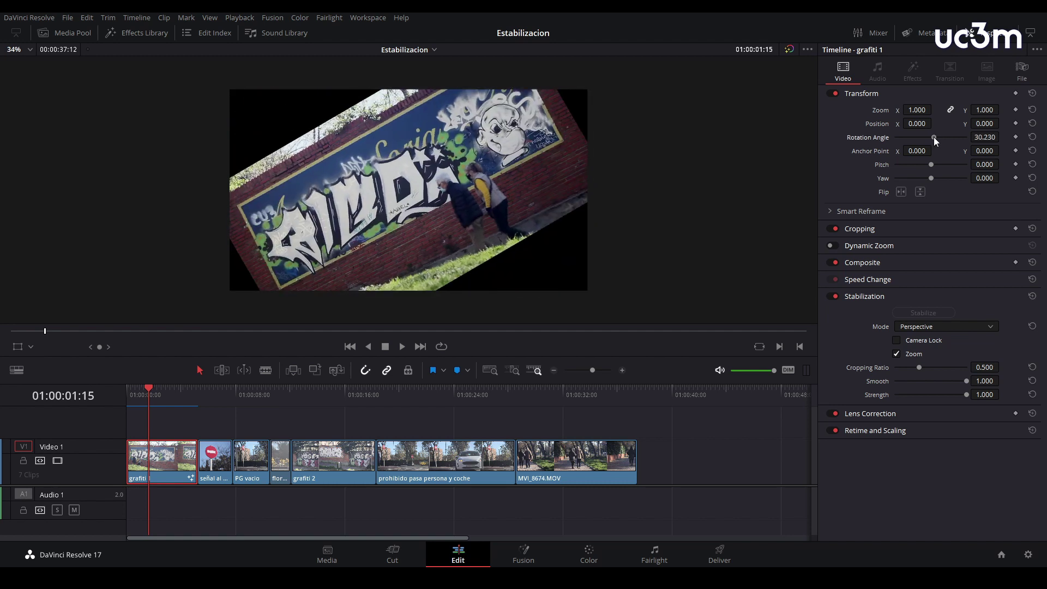
double_click(931, 137)
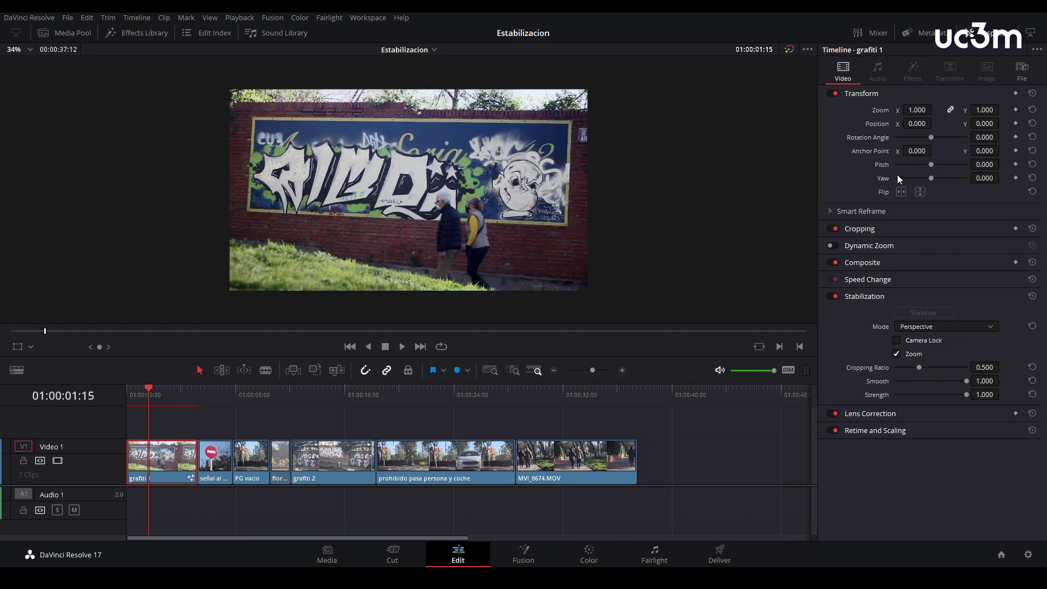
left_click_drag(932, 164, 931, 181)
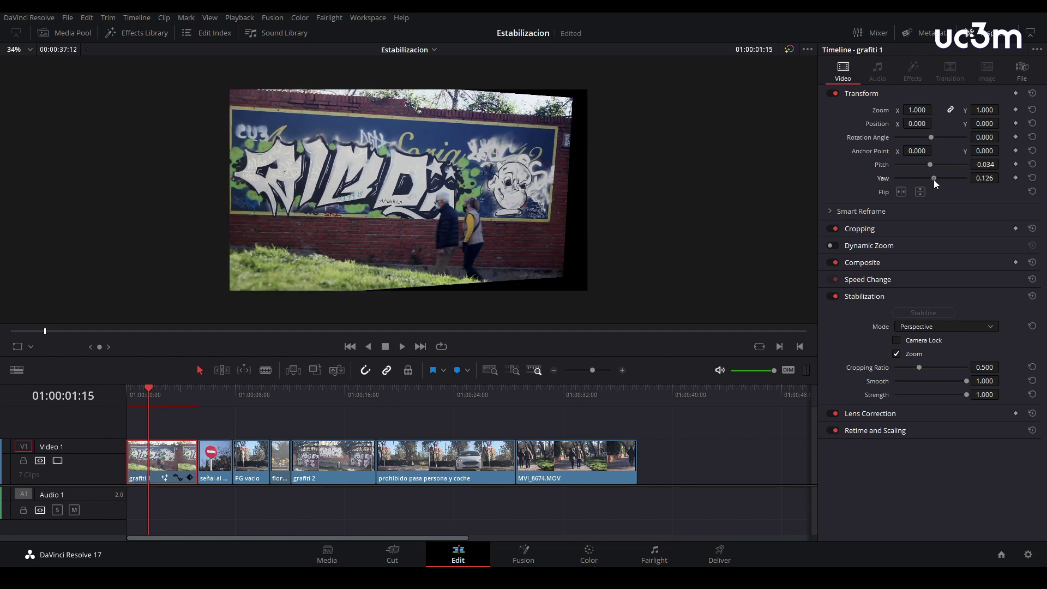
left_click(1032, 165)
left_click(1032, 178)
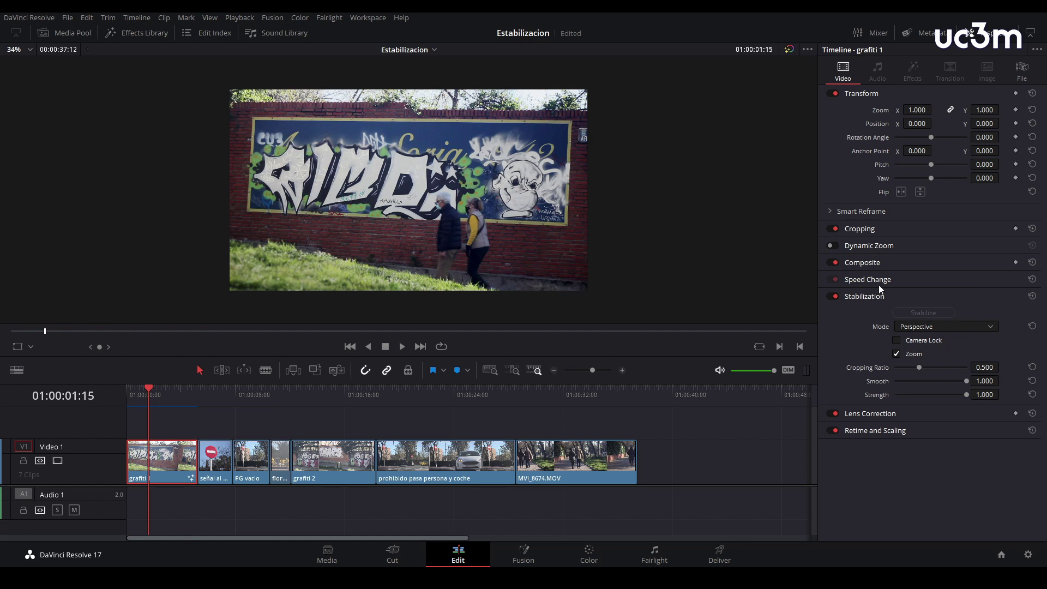
Step: Change the grafiti 1 stabilization mode to Similarity, then to Translation
left_click(992, 327)
left_click(940, 355)
left_click(947, 325)
left_click(933, 365)
Step: Move the playhead into the MVI_8674.MOV clip and select it for editing
left_click(150, 390)
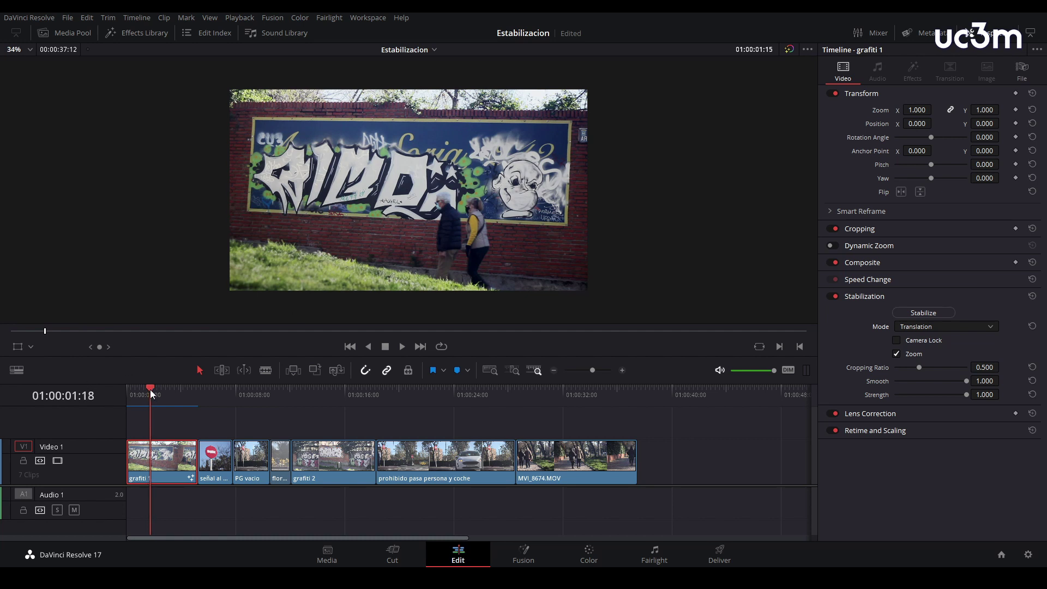
left_click_drag(149, 389, 545, 406)
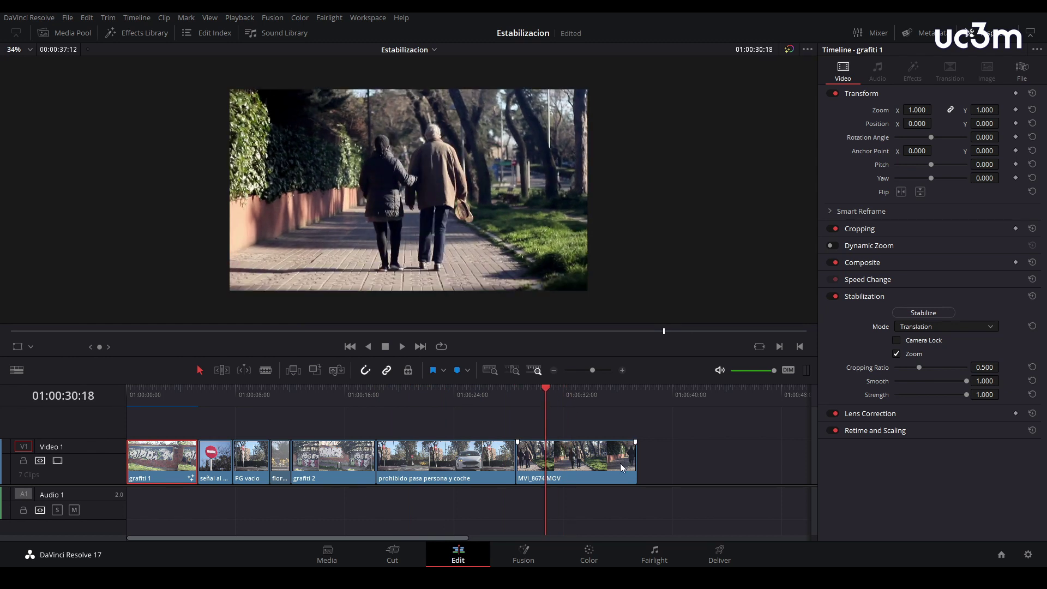
left_click(582, 466)
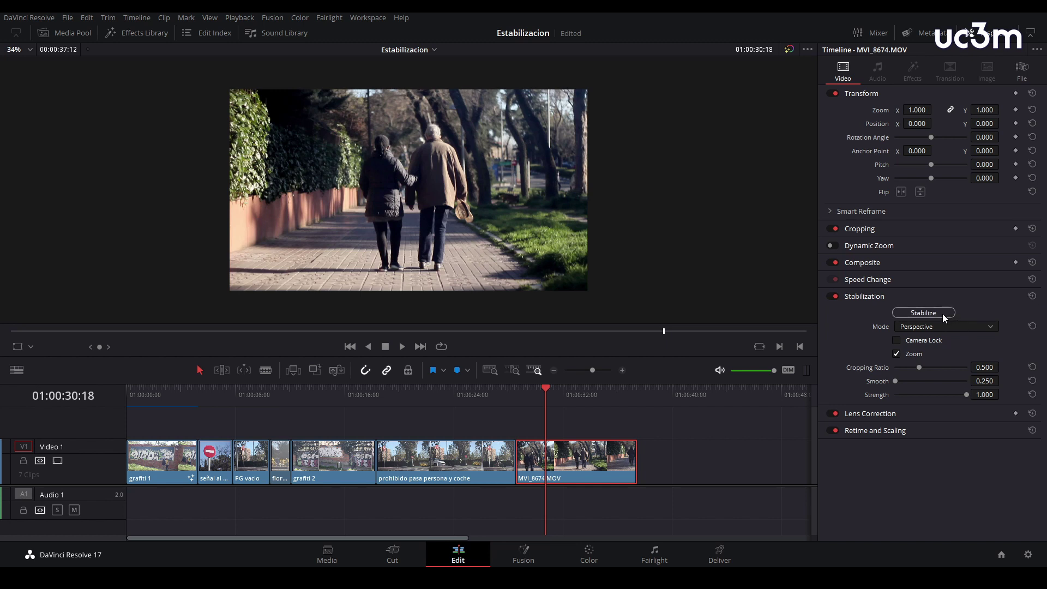
Step: Run Perspective stabilization on MVI_8674.MOV and play it from about 01:00:28:14
left_click(943, 314)
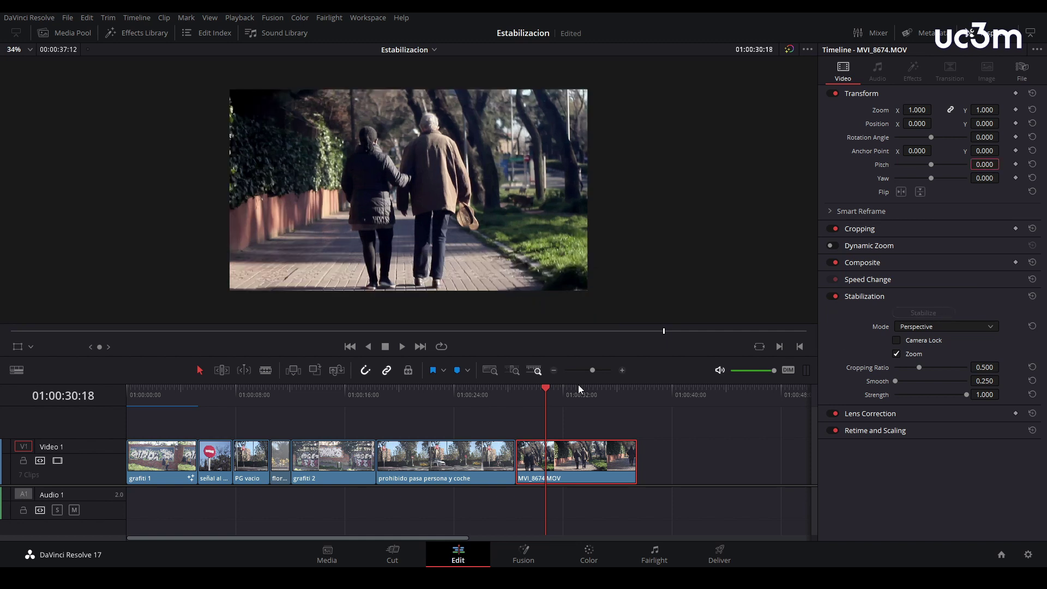
left_click_drag(545, 391, 518, 391)
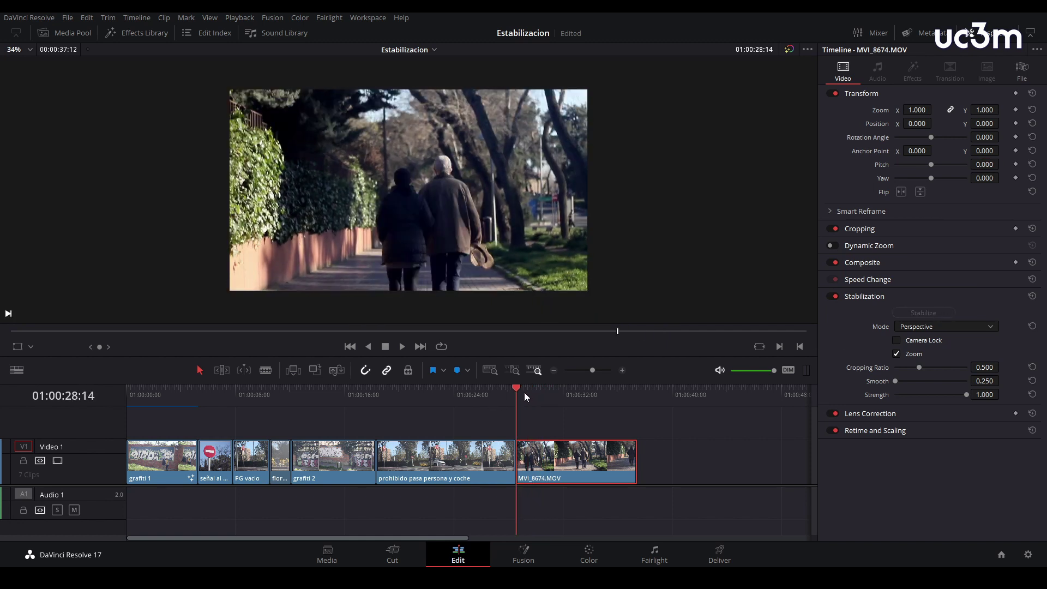
key("space")
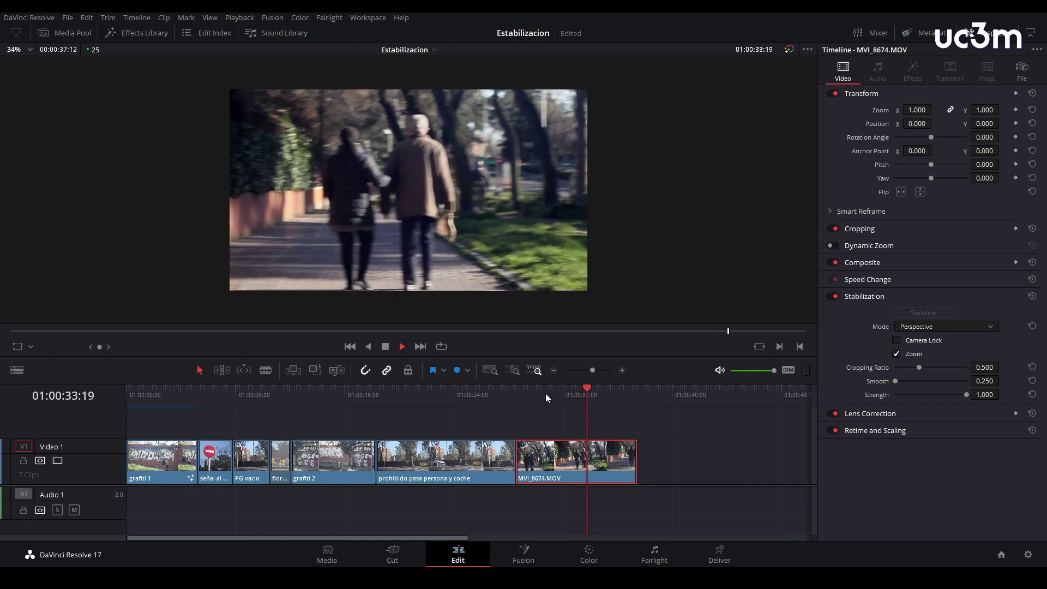
key("space")
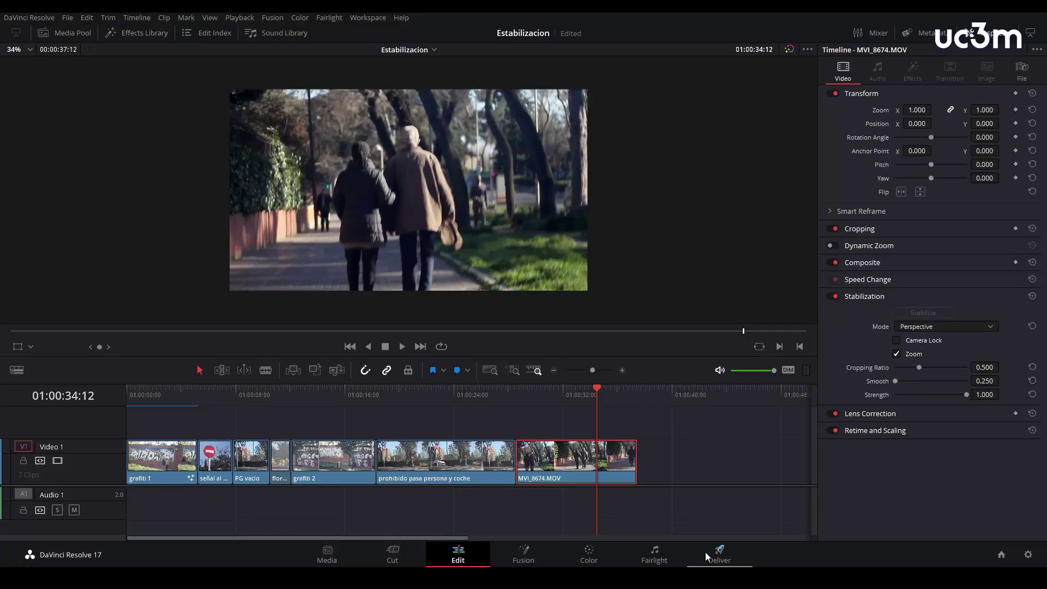
Step: Replay the stabilized clip once more from about 01:00:28:14
left_click_drag(597, 392, 519, 394)
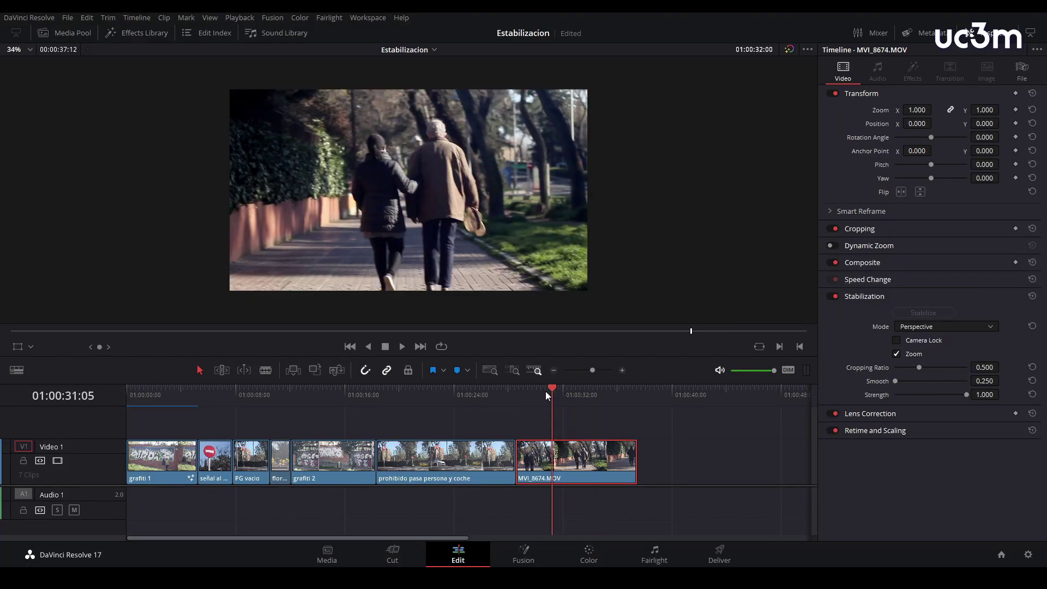
key("space")
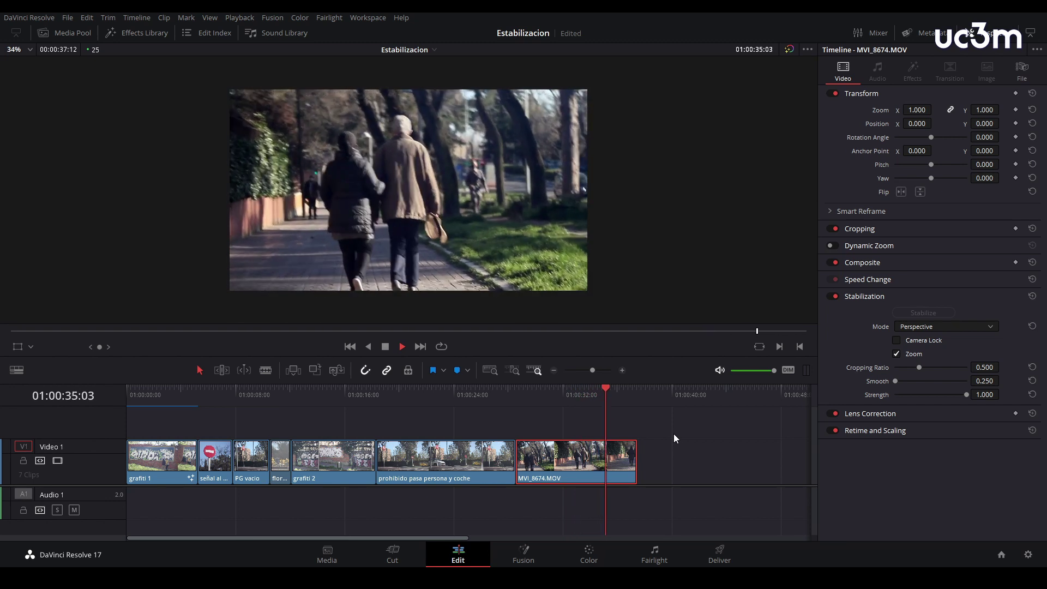
key("space")
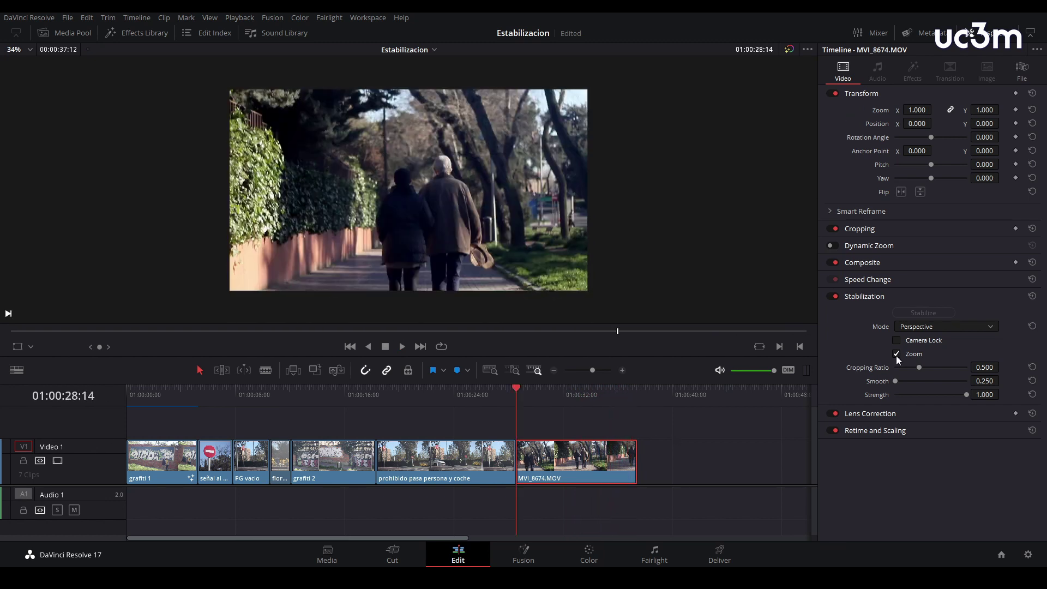
Step: Turn off stabilization Zoom and play the clip to reveal the borders
left_click(896, 354)
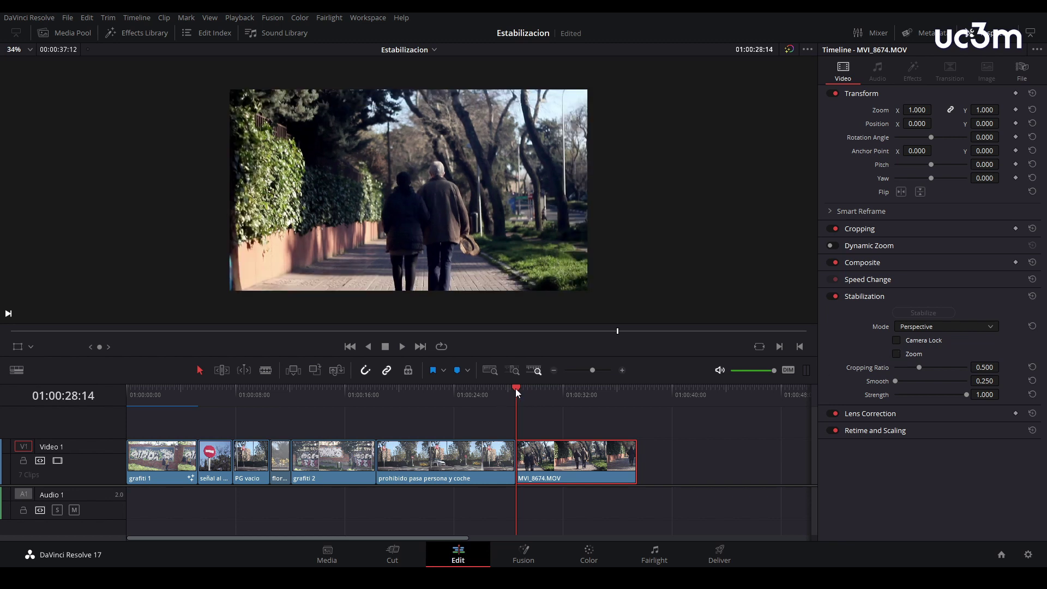
key("space")
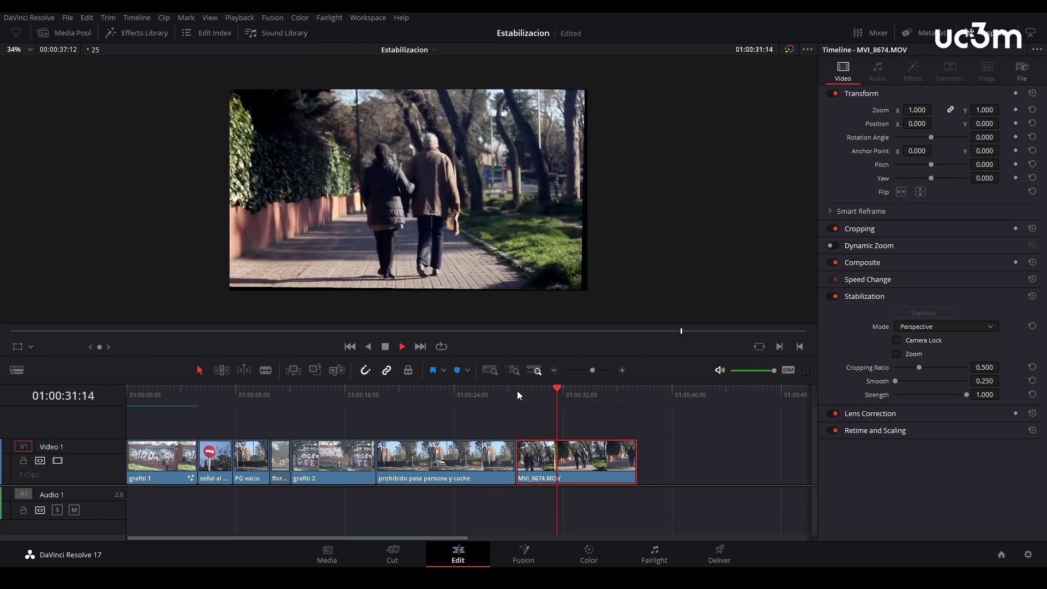
key("space")
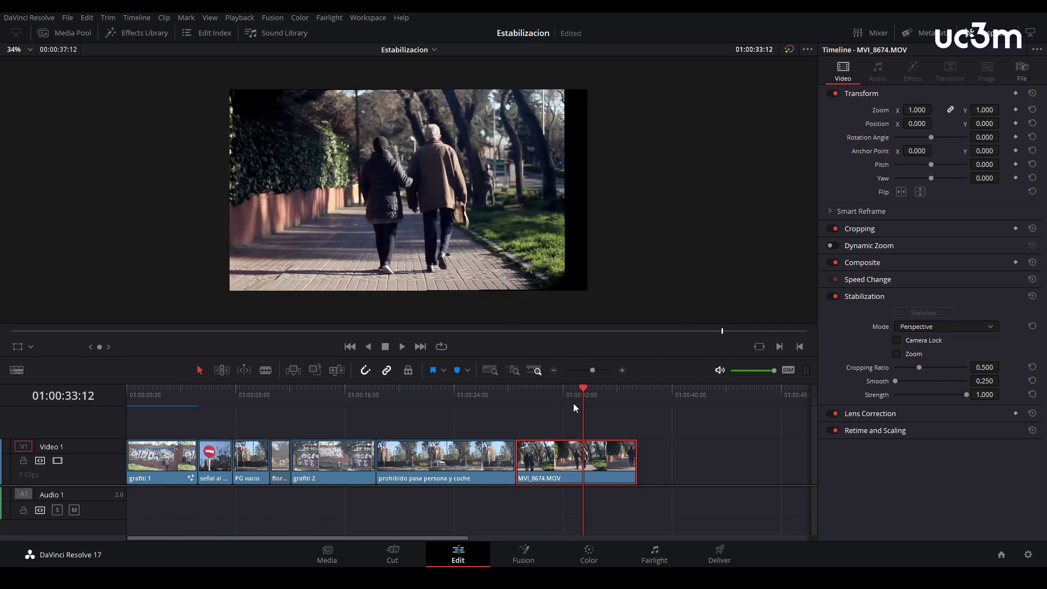
Step: Re-stabilize with Smooth 1.000, scrub around 01:00:29:23 to review, and re-enable Zoom
left_click_drag(895, 381, 992, 377)
left_click(937, 316)
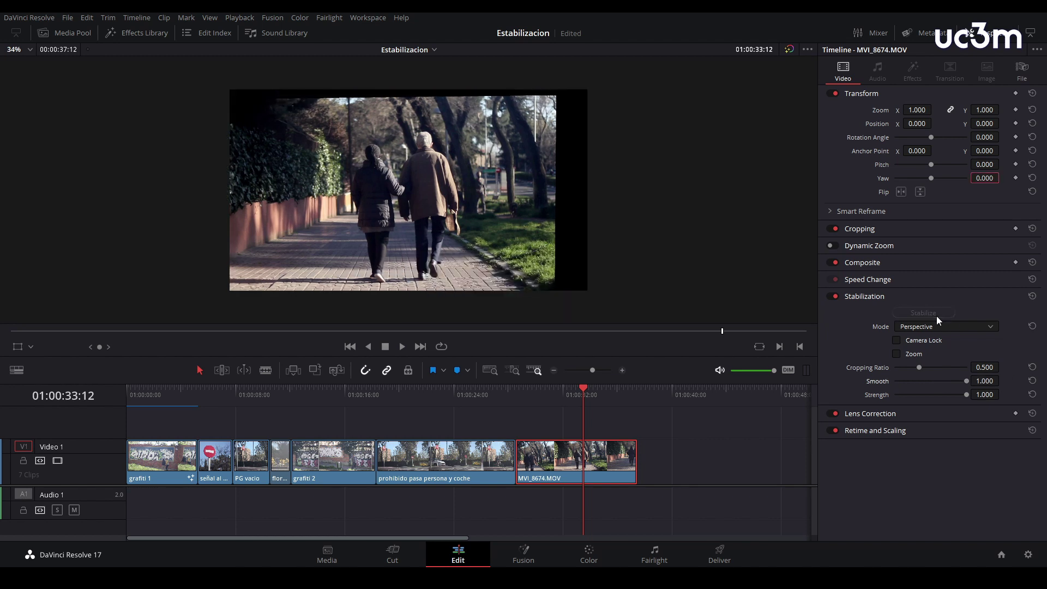
left_click_drag(584, 389, 532, 396)
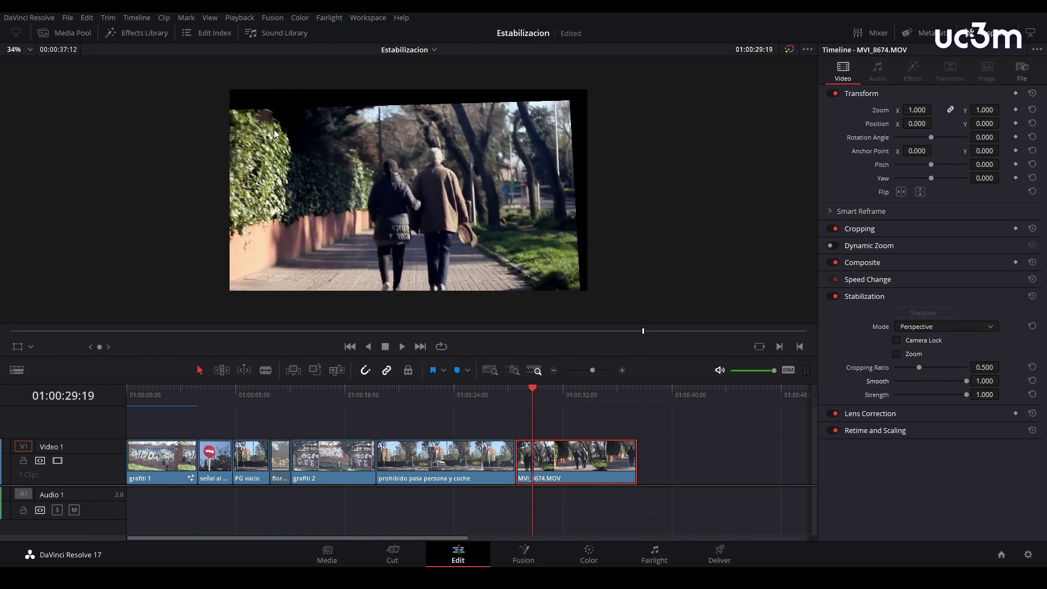
left_click_drag(528, 383, 568, 396)
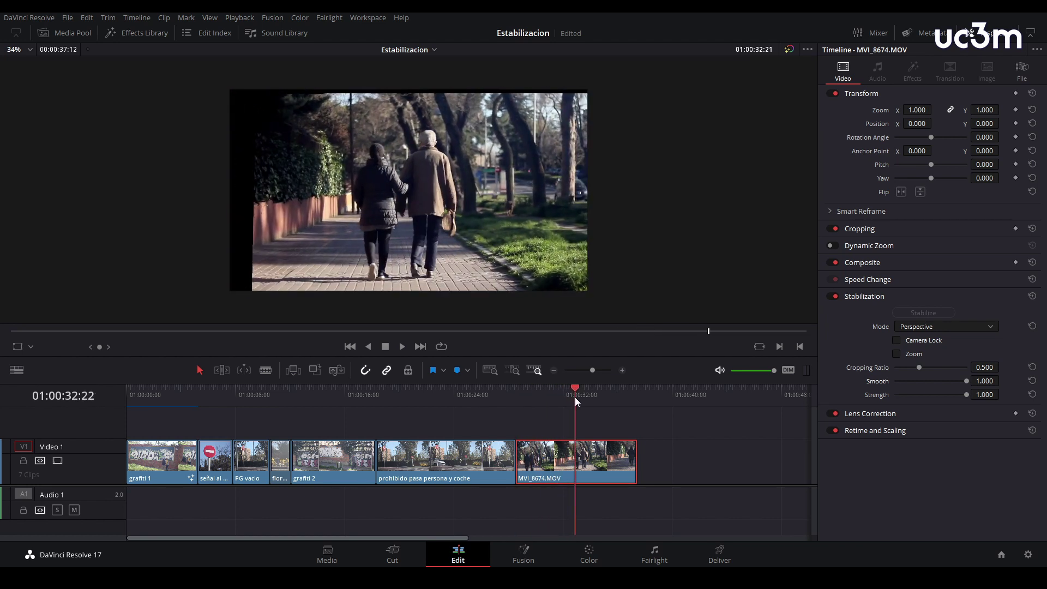
left_click_drag(567, 396, 528, 405)
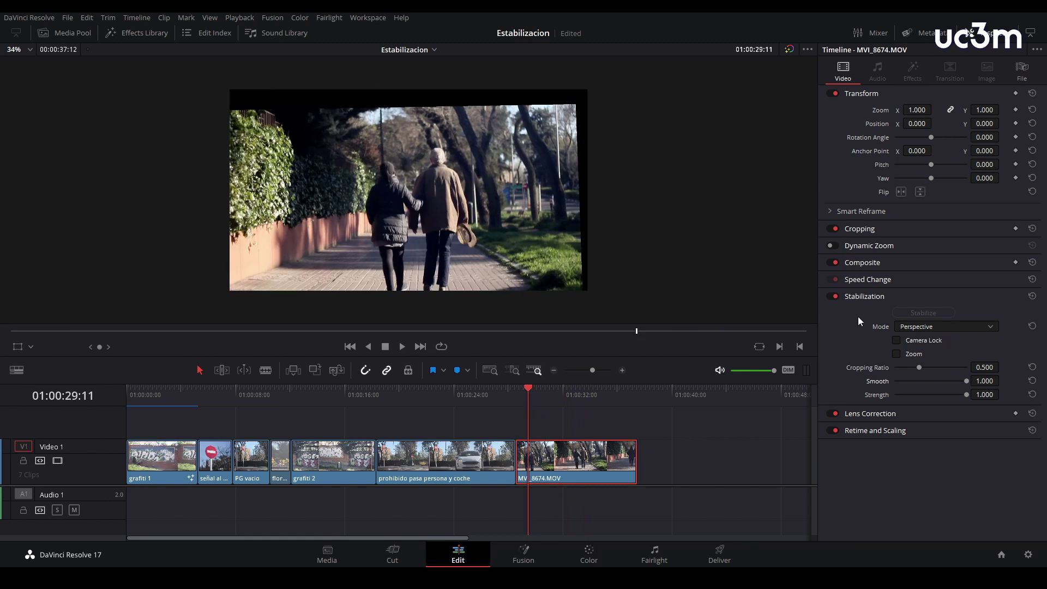
left_click(895, 354)
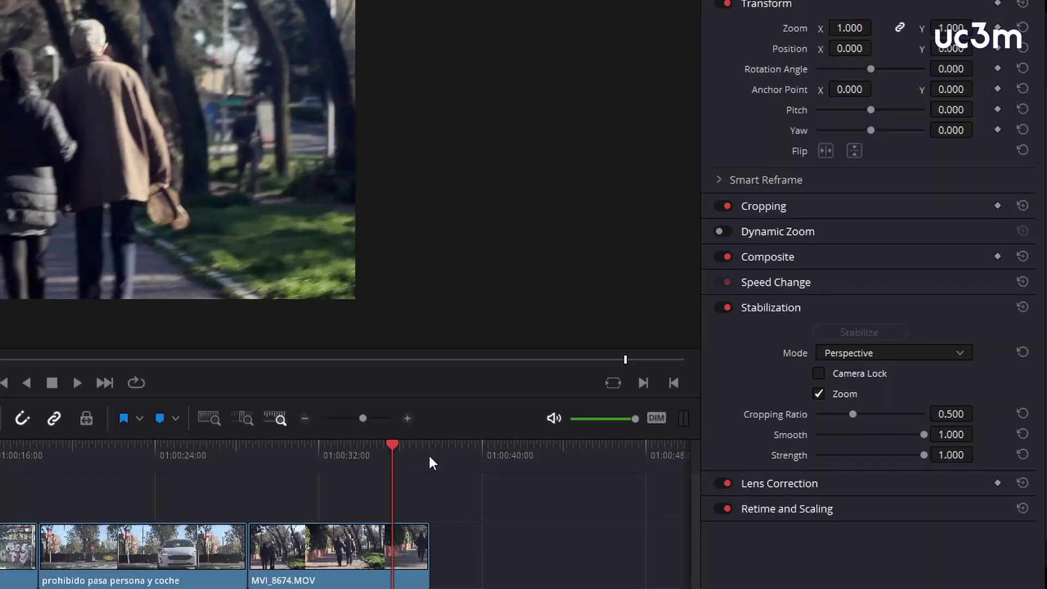
Step: Switch MVI_8674.MOV's stabilization mode to Translation
left_click(866, 355)
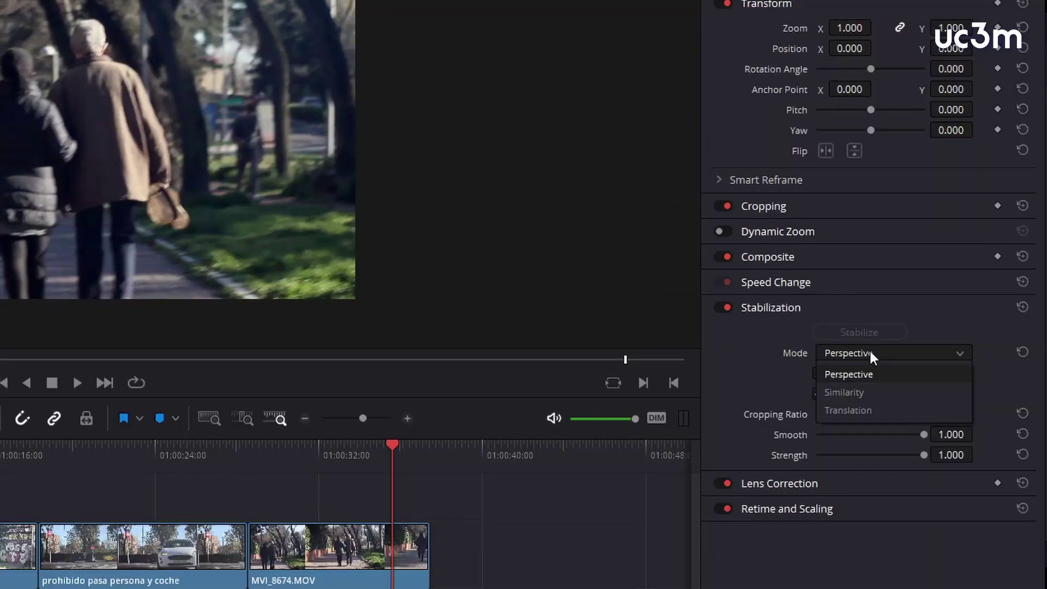
left_click(848, 411)
left_click(360, 577)
Step: Set Smooth 0.250, Strength 0.695 and Cropping Ratio 0.250, then re-run Stabilize
left_click_drag(924, 434, 817, 435)
left_click_drag(925, 455, 908, 457)
mouse_move(852, 413)
left_mouse_down()
mouse_move(820, 409)
mouse_move(837, 412)
left_mouse_up()
left_click(832, 409)
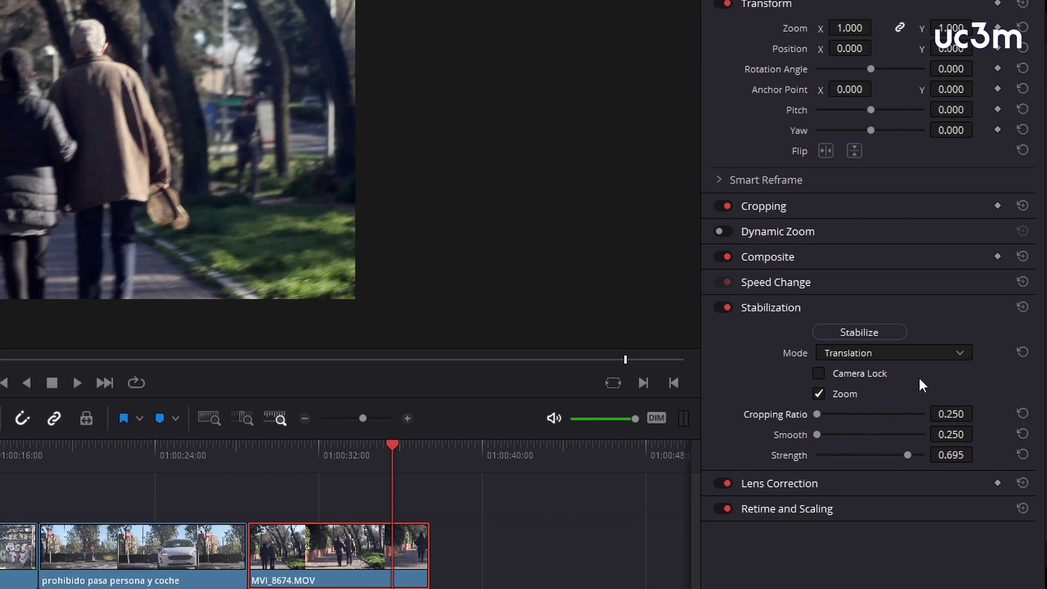
left_click(873, 330)
left_click(875, 333)
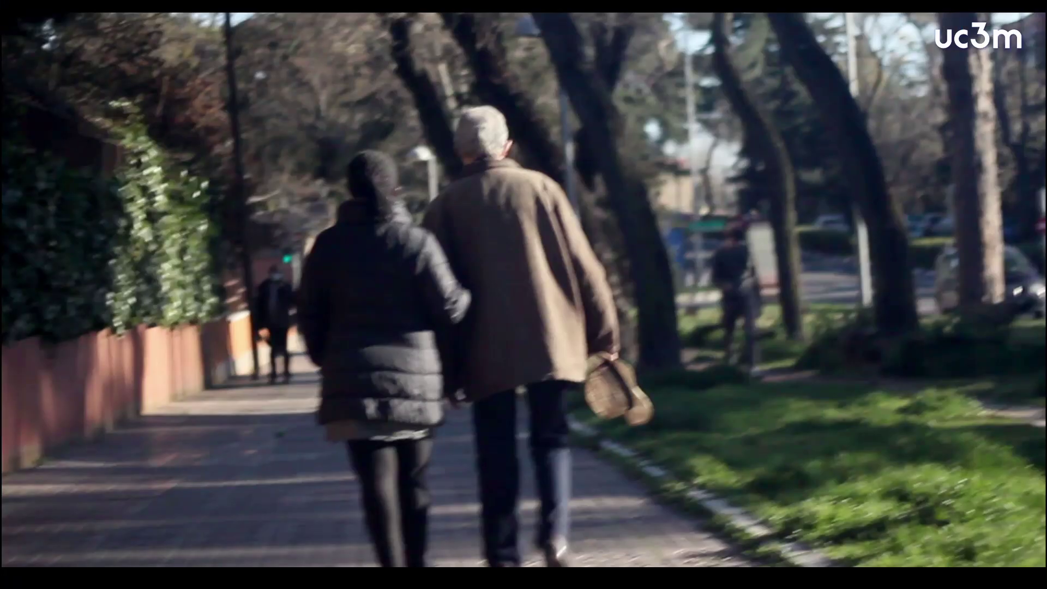
Step: Replay the Translation-stabilized walking-couple clip in the full-screen preview
key("space")
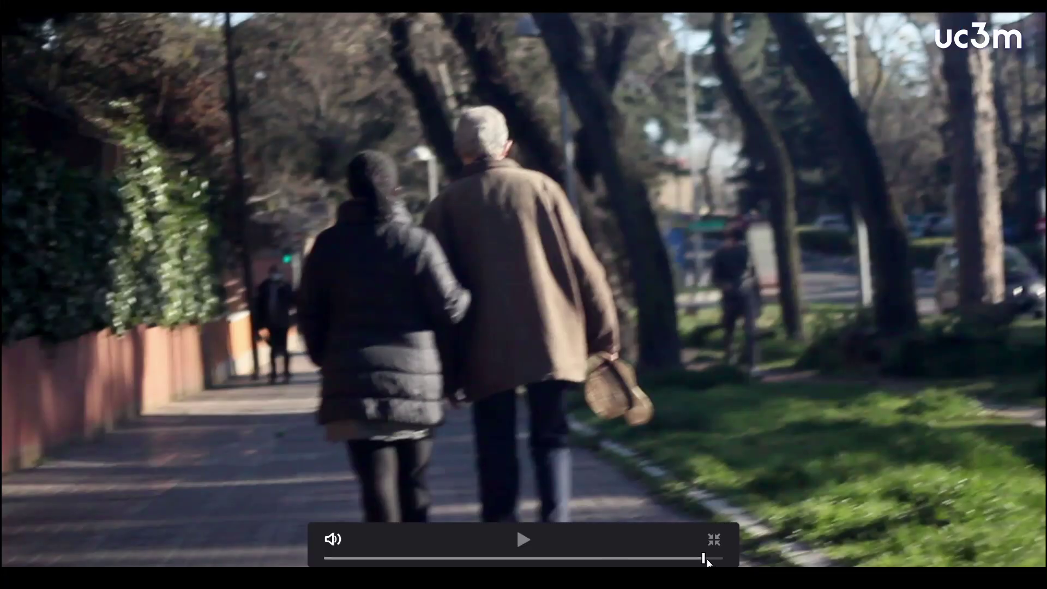
left_click_drag(703, 559, 626, 558)
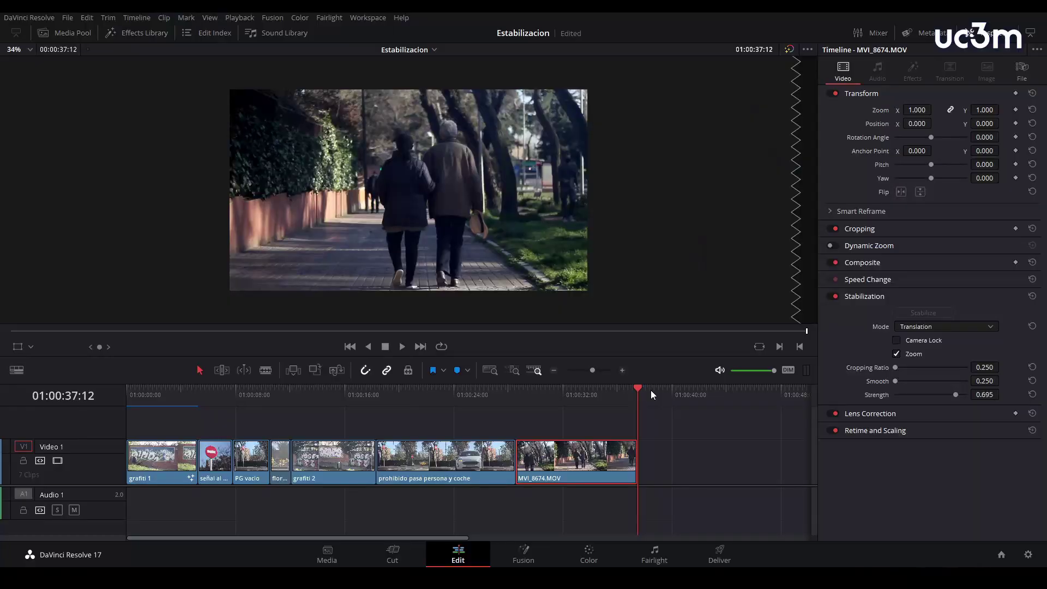
Step: Select the grafiti 1 clip at the timeline start and open it on the Fusion page
left_click_drag(638, 389, 140, 414)
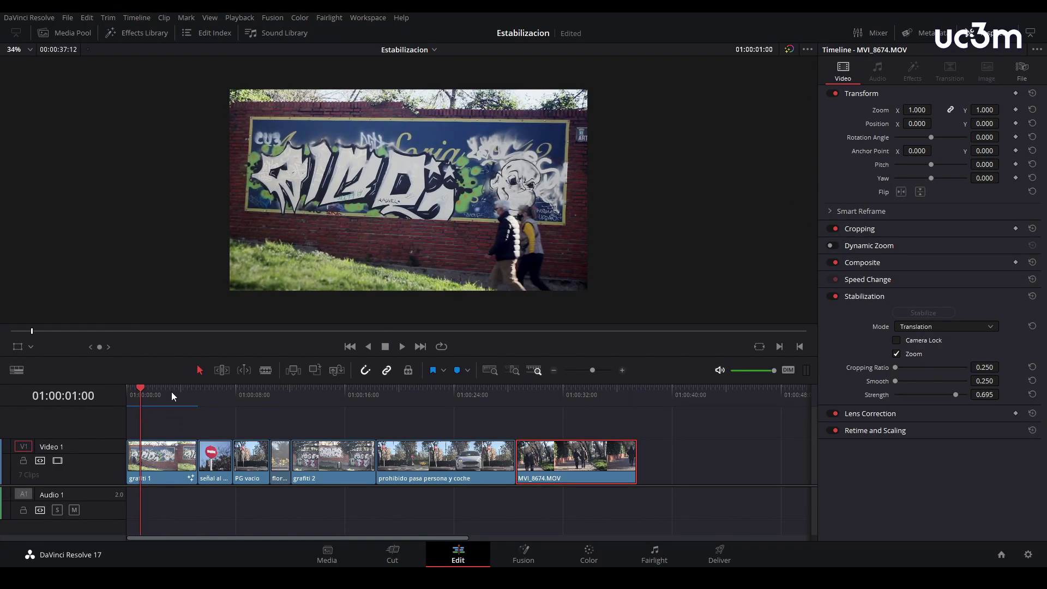
left_click(171, 392)
left_click(152, 470)
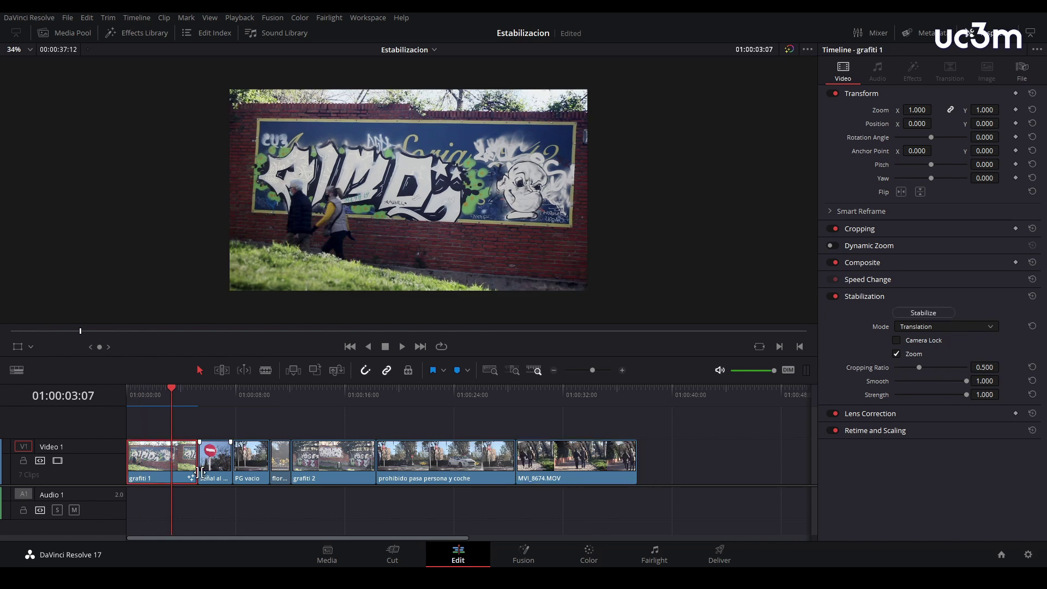
left_click(528, 560)
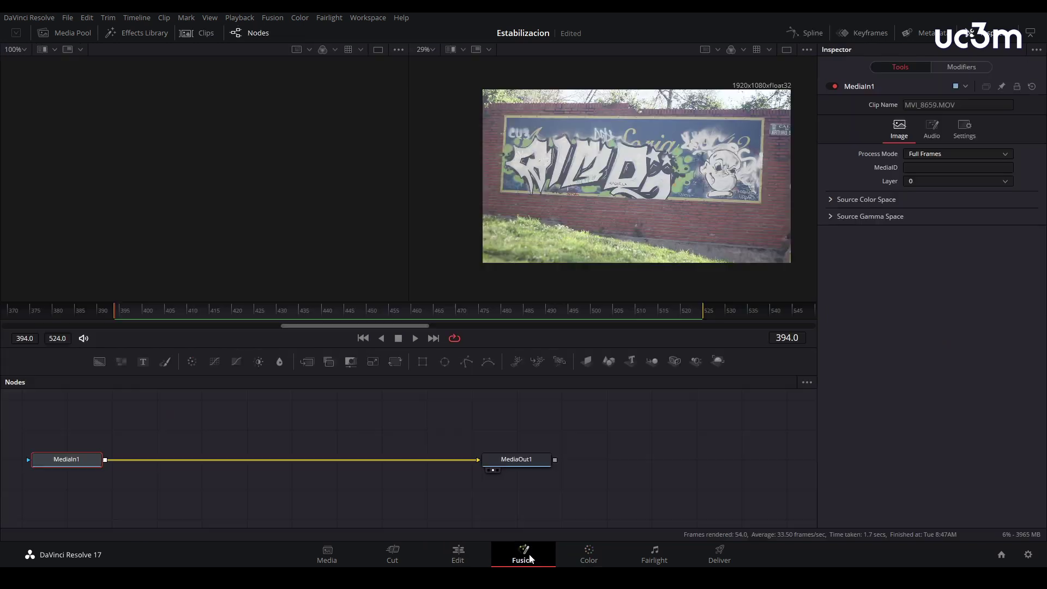
Step: Add a Planar Tracker node after MediaIn1 via the tool search
left_click(68, 463)
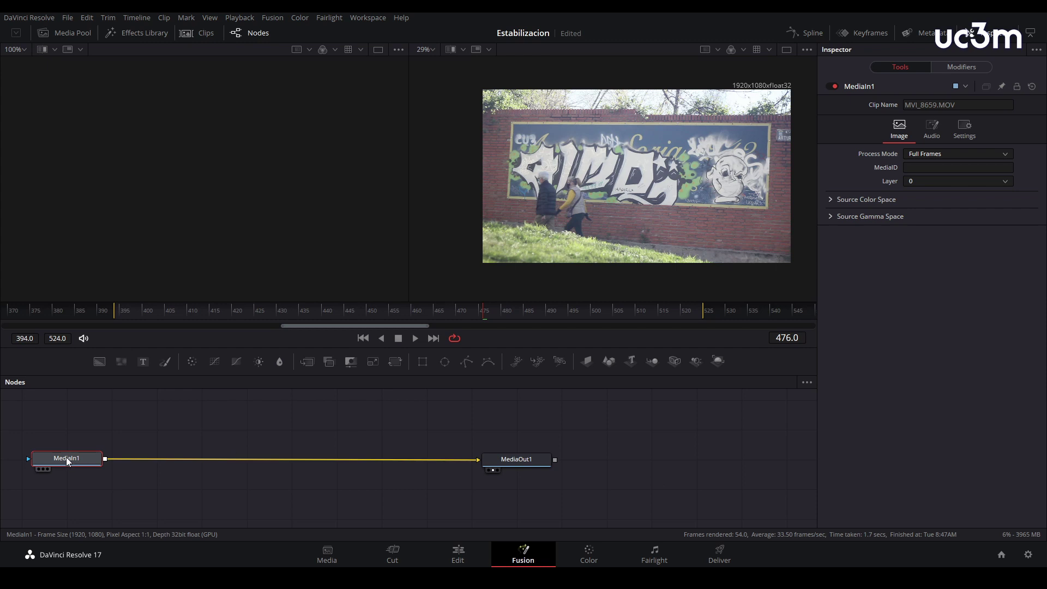
key("shift+space")
type("Planar Tracker")
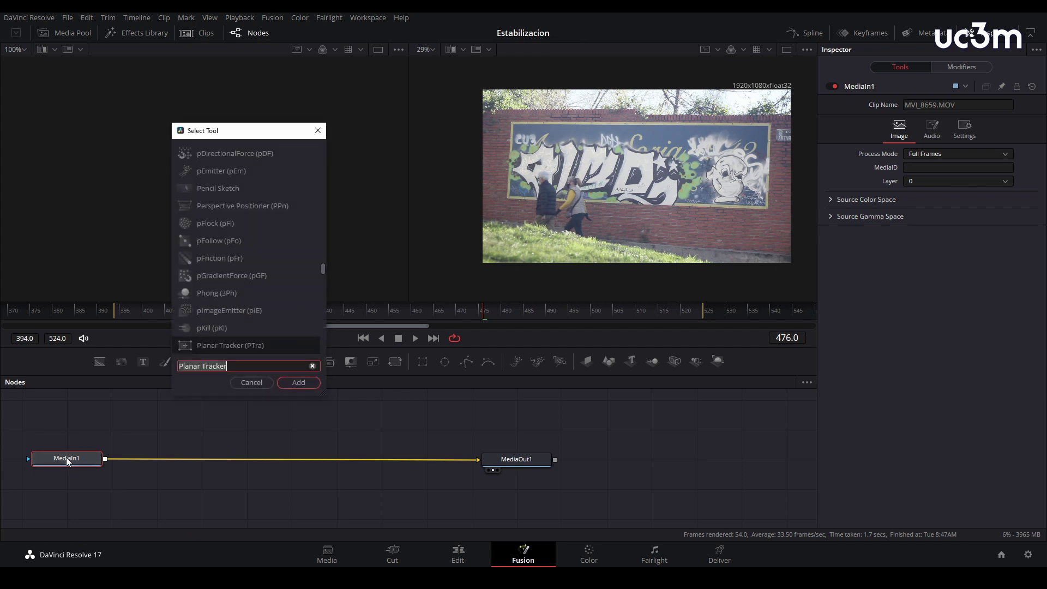
left_click(298, 382)
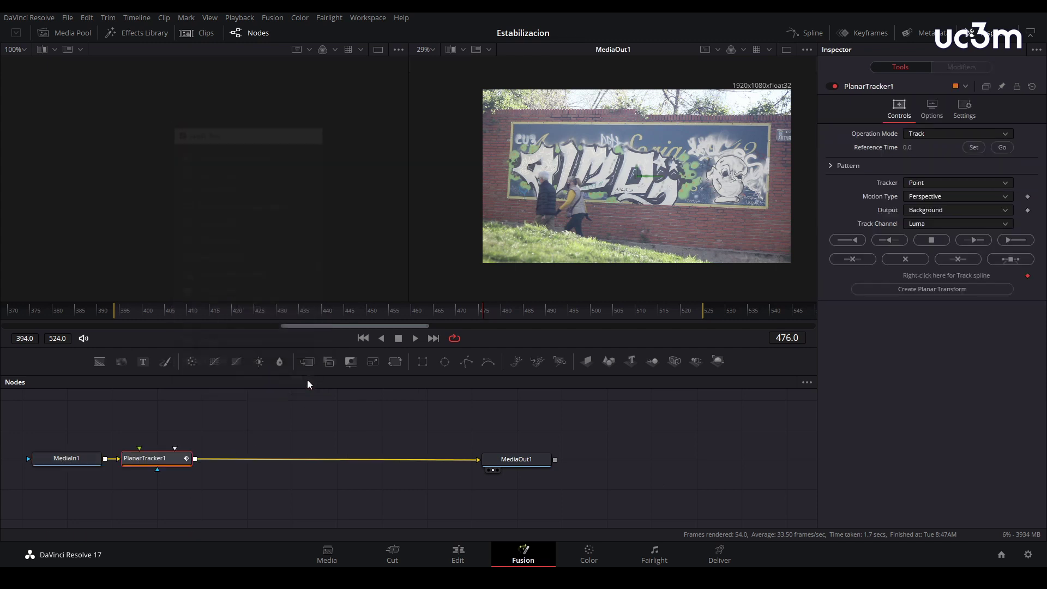
Step: Draw a closed four-corner polygon around the graffiti mural with PlanarTracker1
left_click(155, 461)
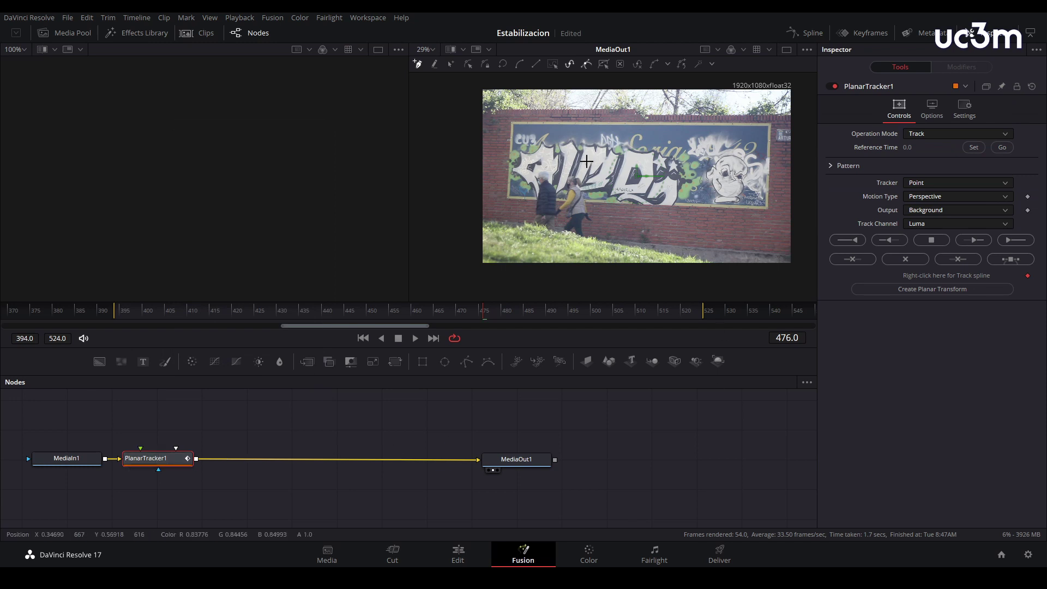
left_click(506, 115)
left_click(776, 119)
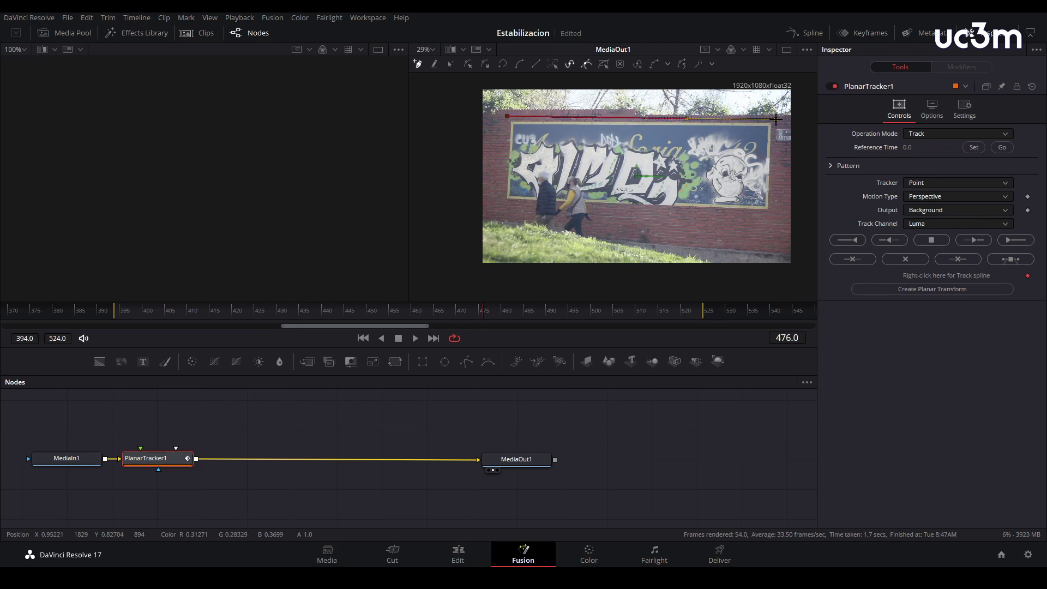
left_click(772, 214)
left_click(502, 201)
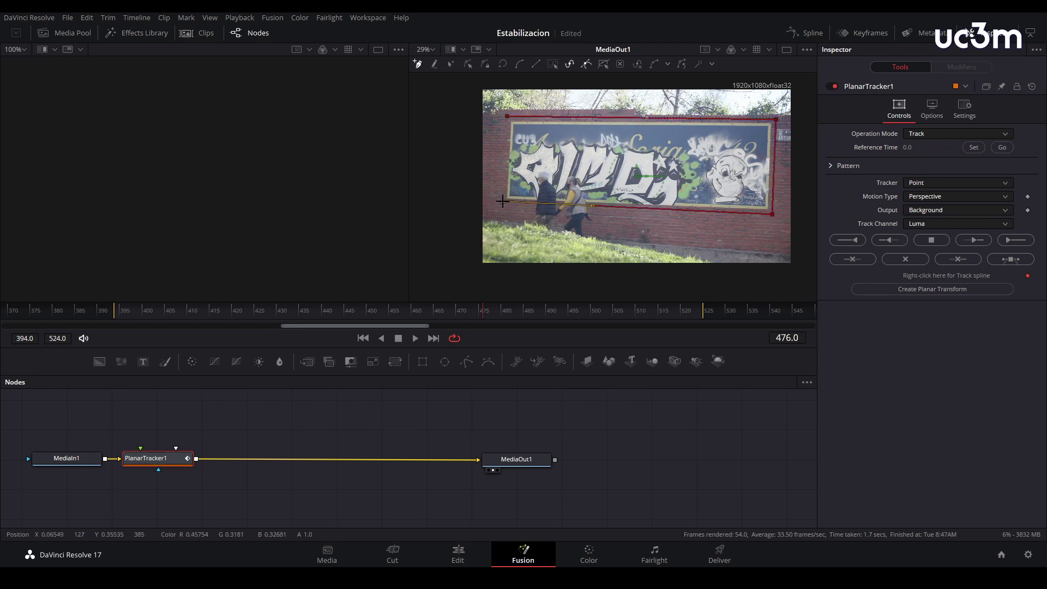
left_click(507, 116)
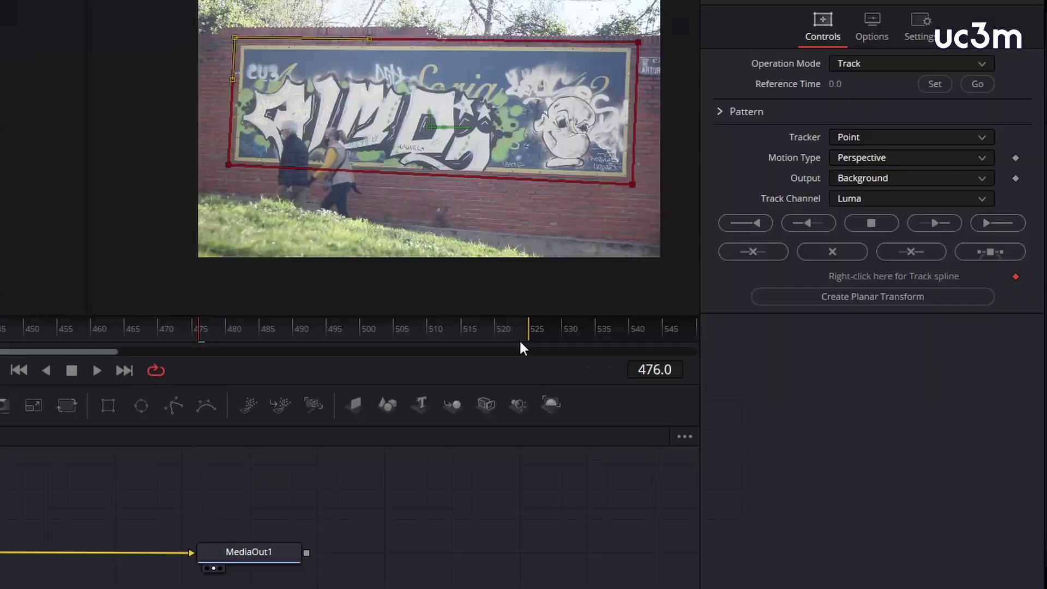
Step: Track the mural forward to the clip end, then backward from frame 476
left_click(993, 225)
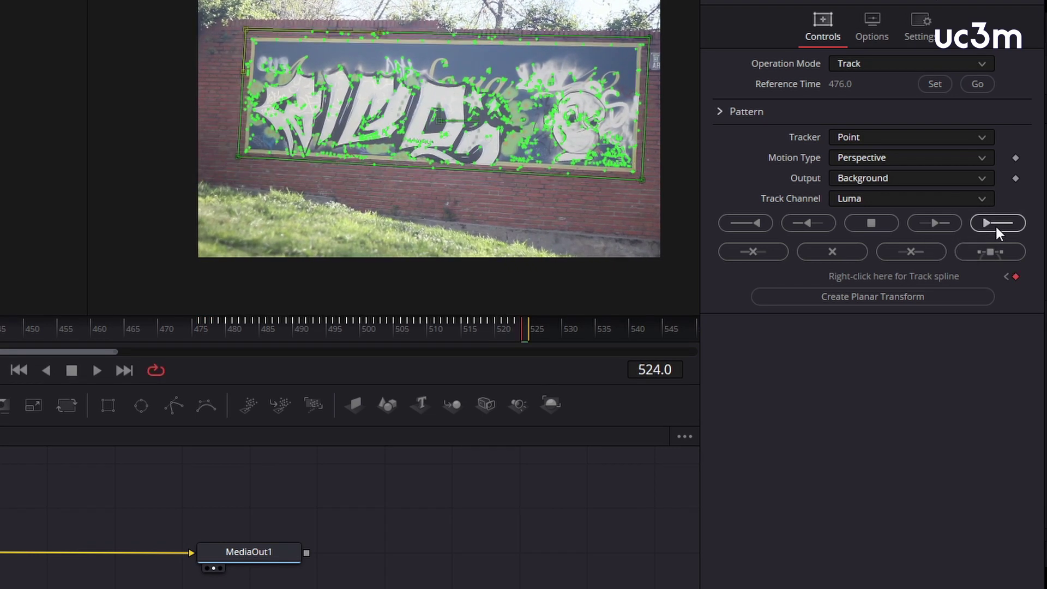
left_click(204, 343)
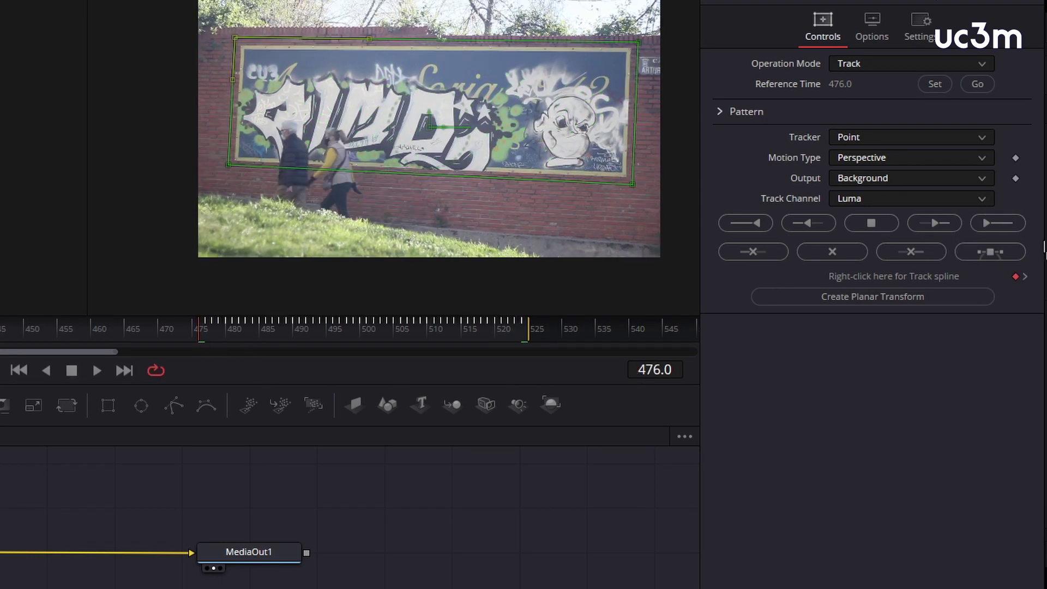
left_click(741, 224)
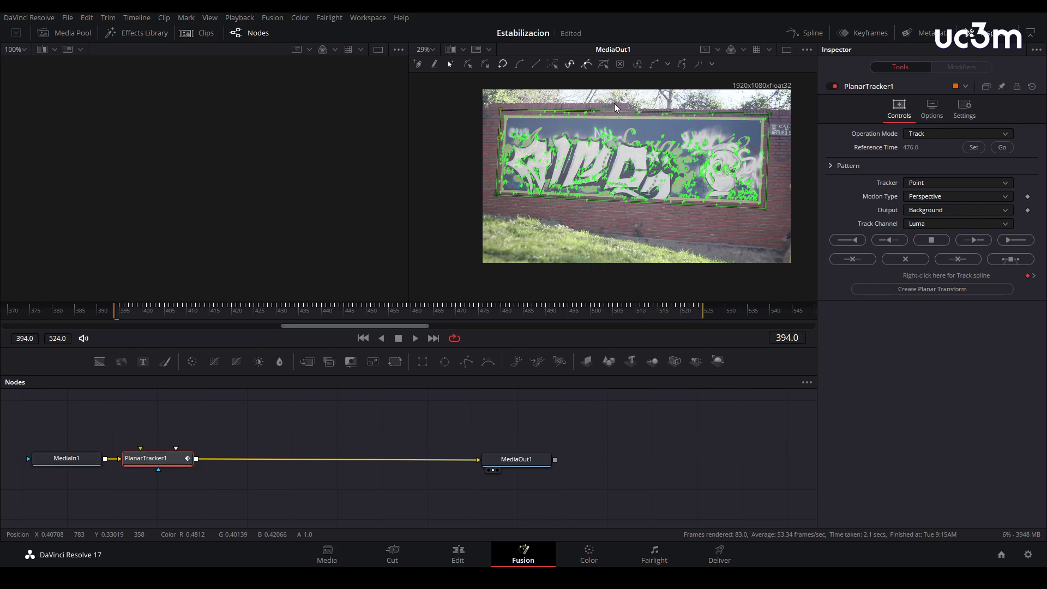
Step: Set PlanarTracker1's Operation Mode to Stabilize and play back the steadied graffiti shot
left_click(666, 463)
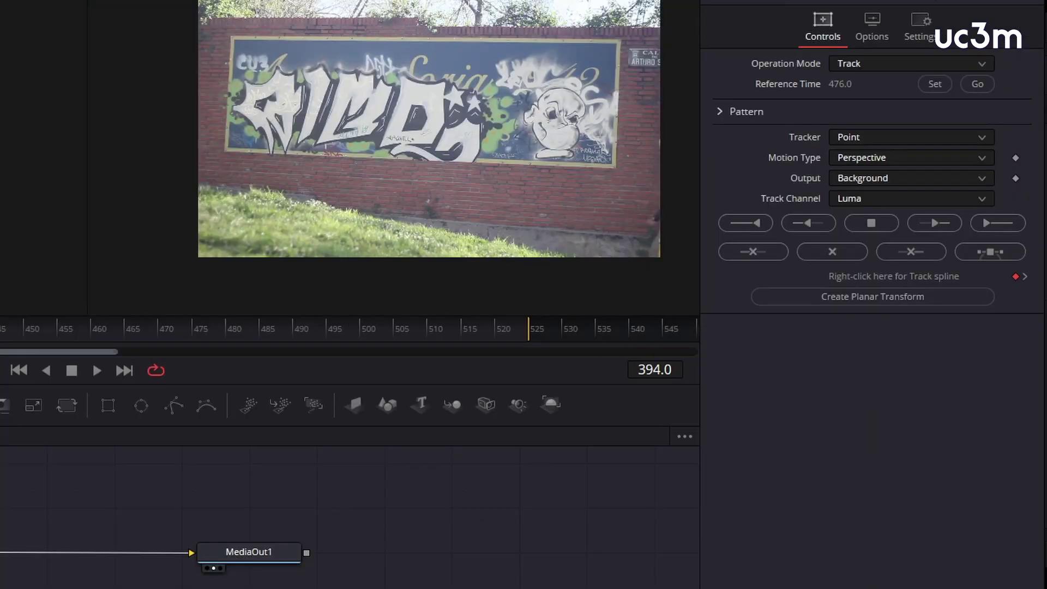
left_click(885, 64)
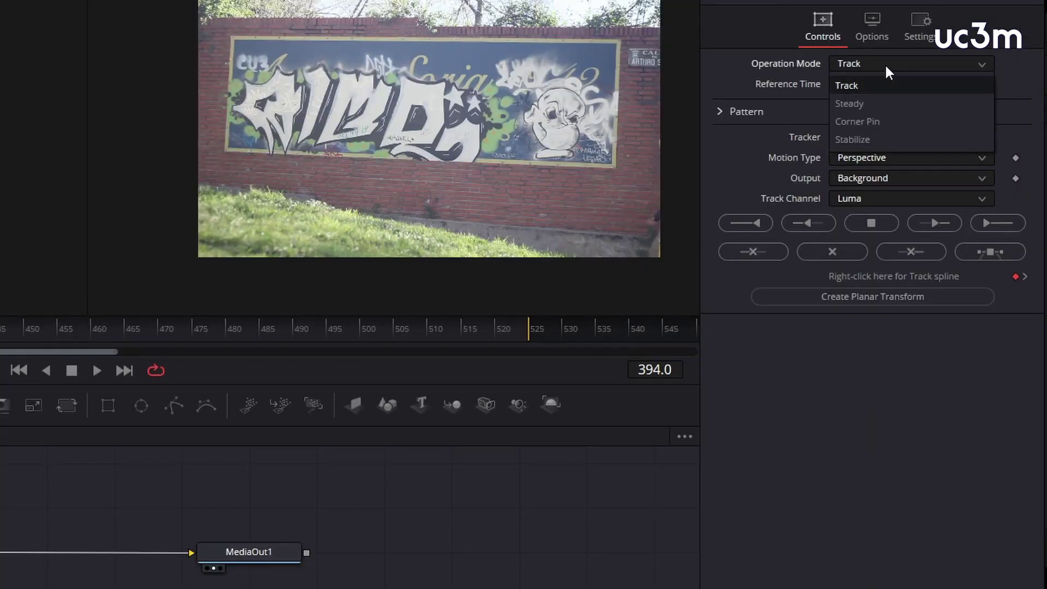
left_click(852, 140)
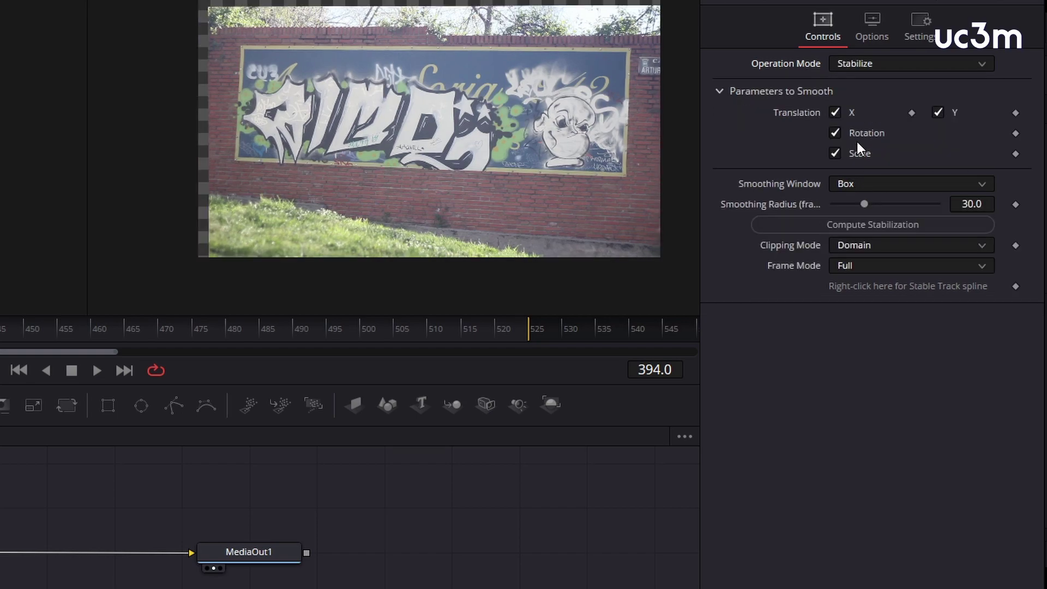
key("space")
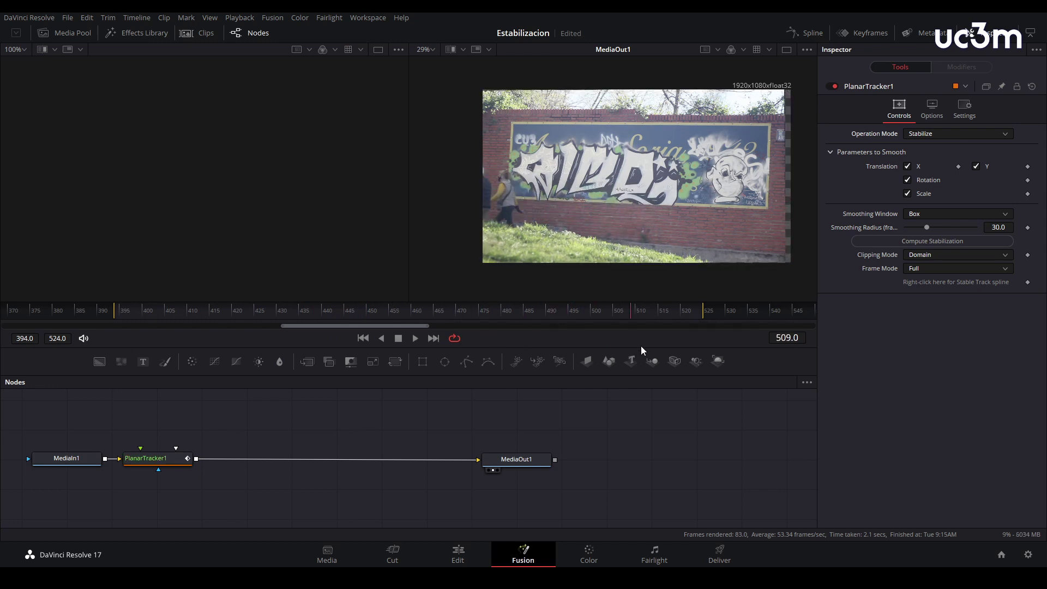
left_click(374, 334)
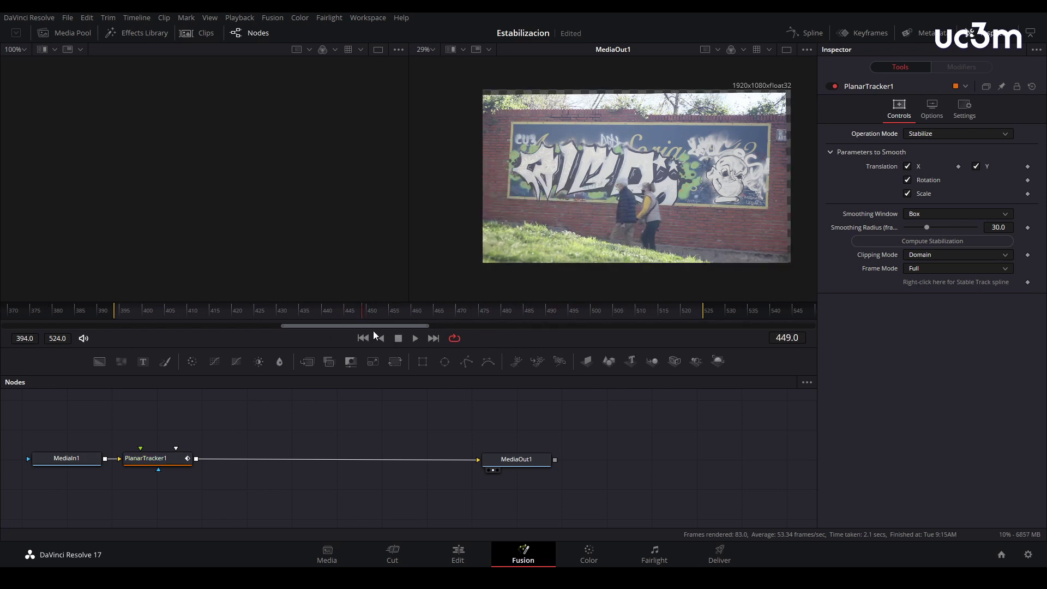
Step: Go back to the Edit page showing grafiti 1 in the timeline
left_click(459, 554)
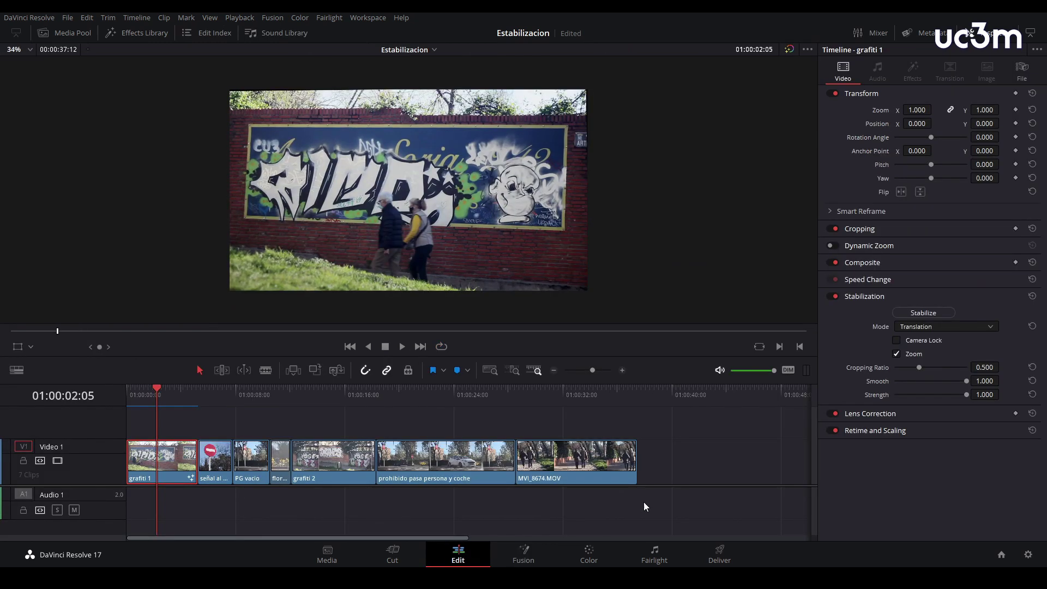